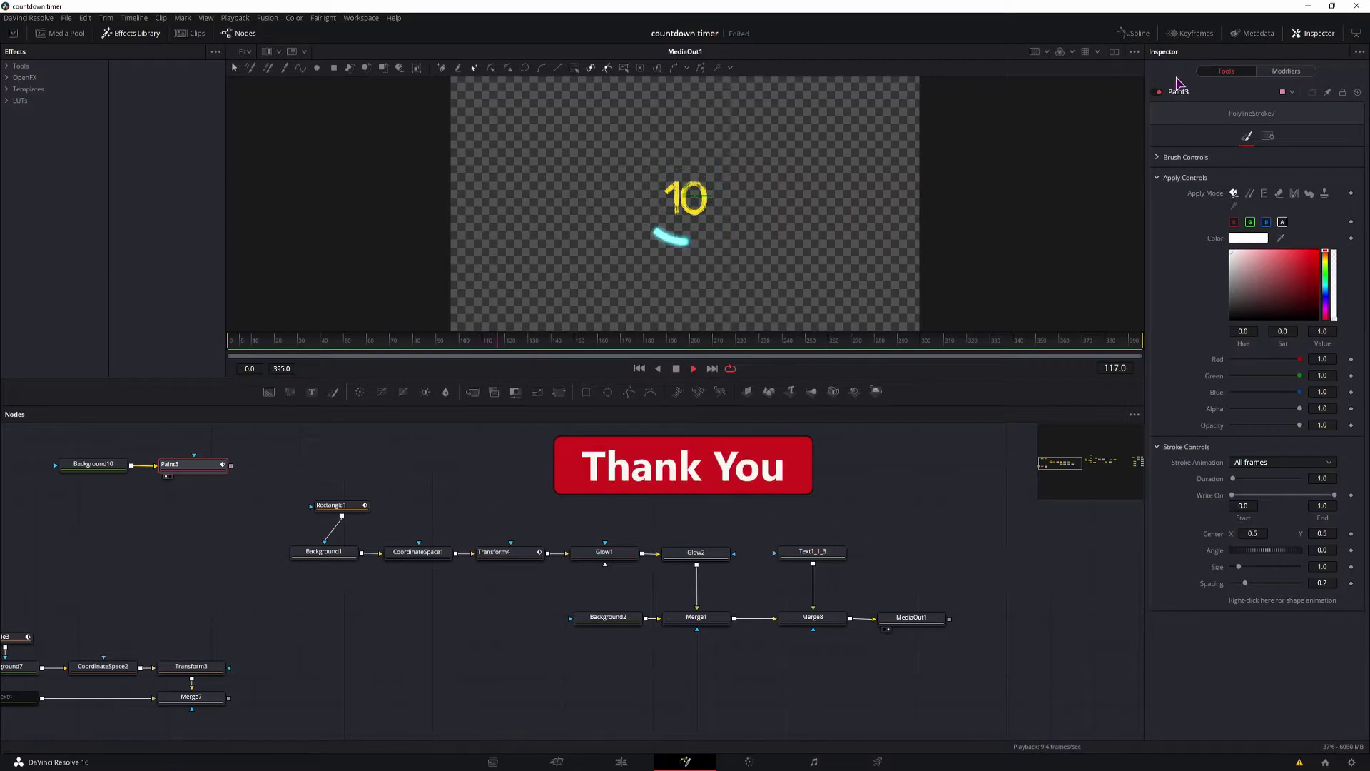
Stop playback at frame 127, show Paint3 in the left viewer, and start a polyline stroke.
key(1)
key(space)
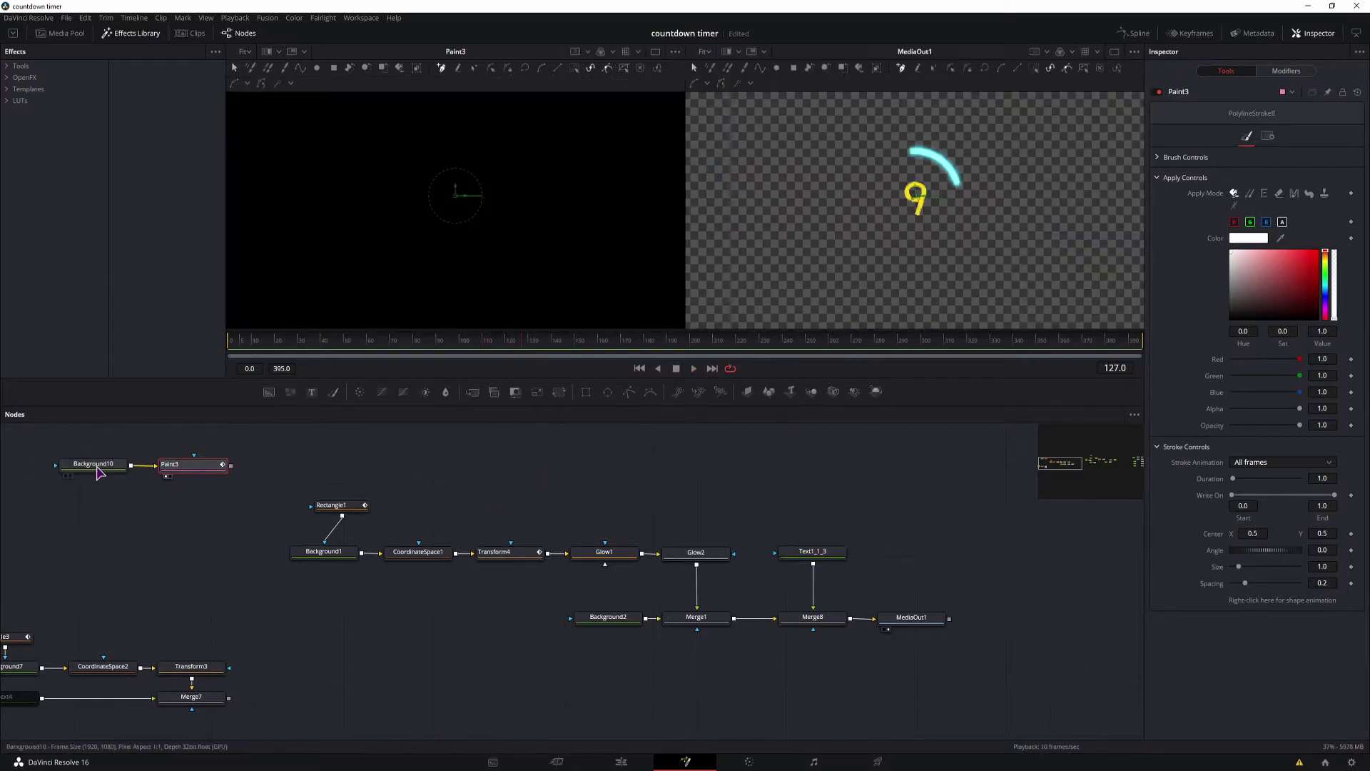
click(348, 217)
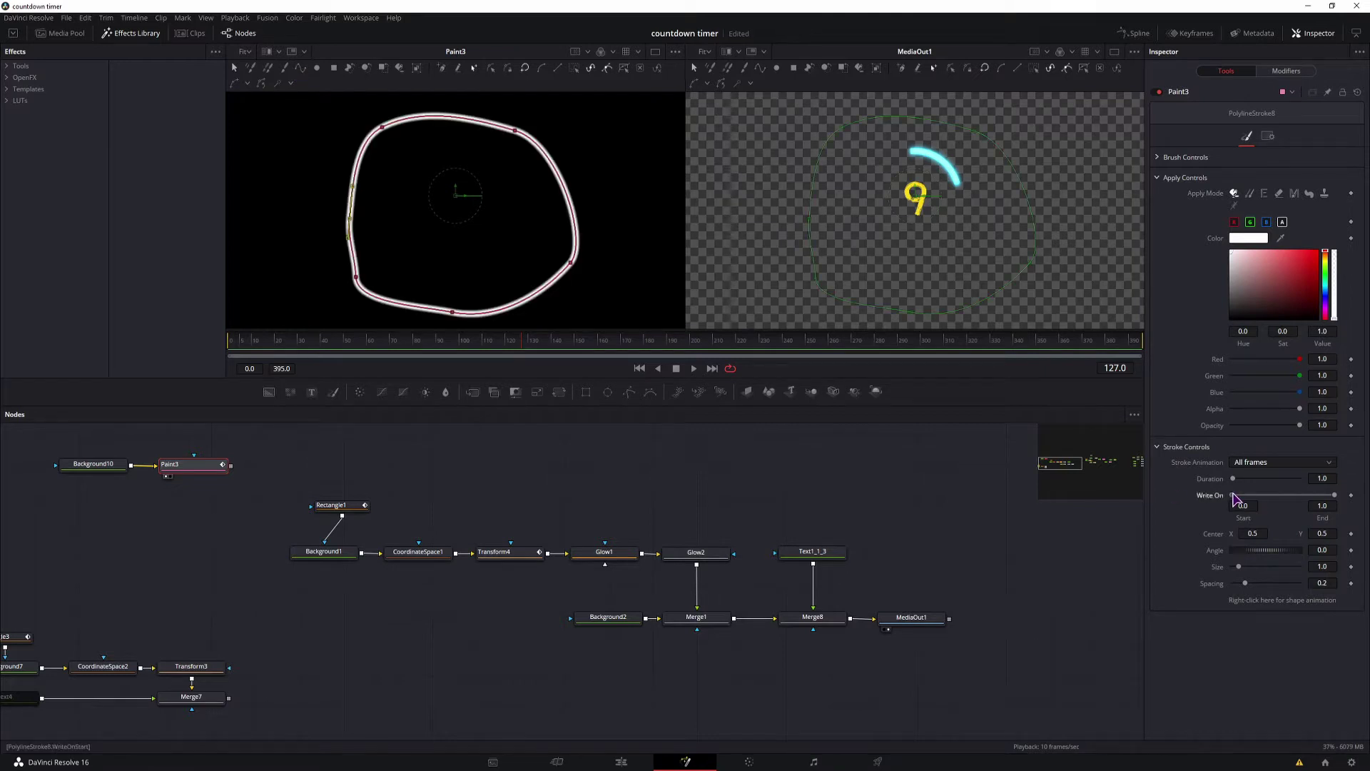
Preview the loop stroke's Write On, reshape its curve, then delete Background10 and Paint3.
mouse_move(1236, 498)
mouse_down()
mouse_move(1320, 495)
mouse_move(1220, 502)
mouse_up()
mouse_move(1335, 496)
mouse_down()
mouse_move(1277, 496)
mouse_move(1337, 495)
mouse_up()
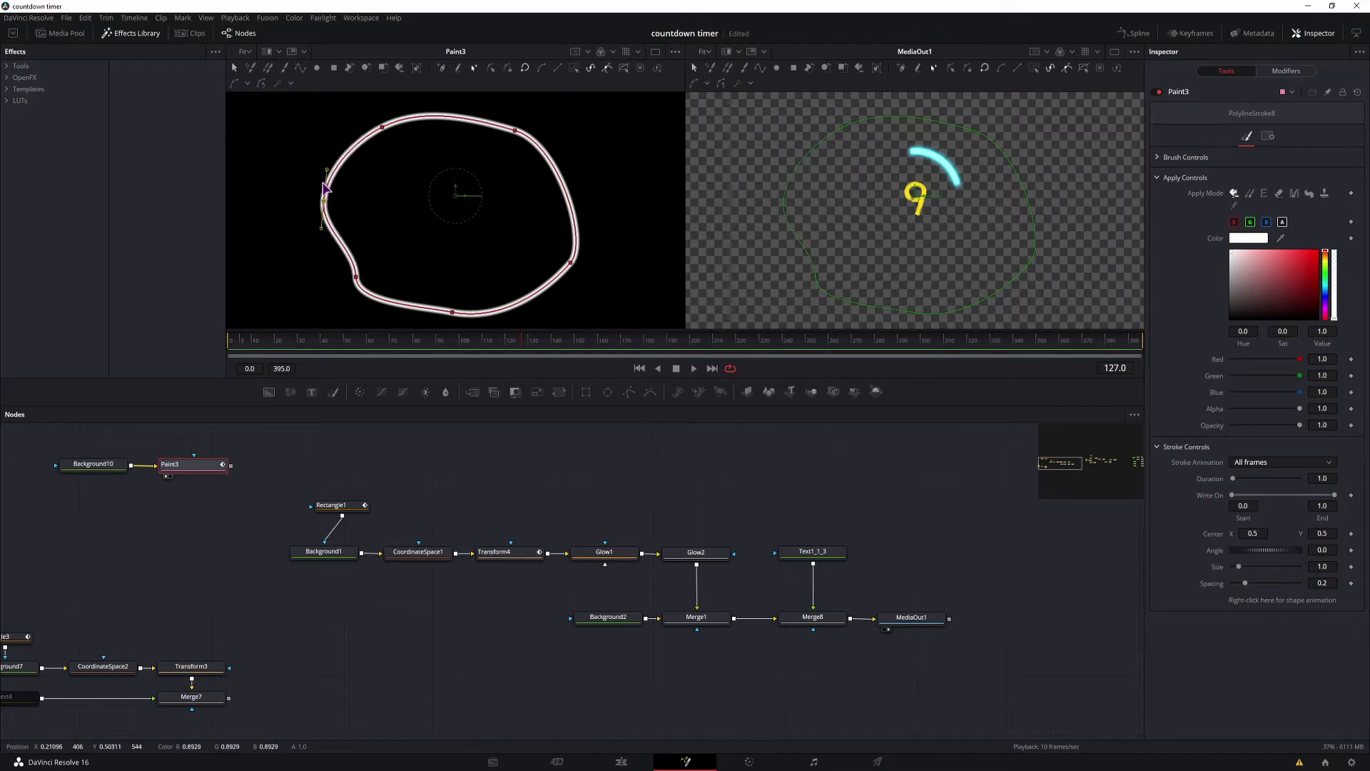
drag(351, 224, 345, 194)
drag(414, 126, 446, 124)
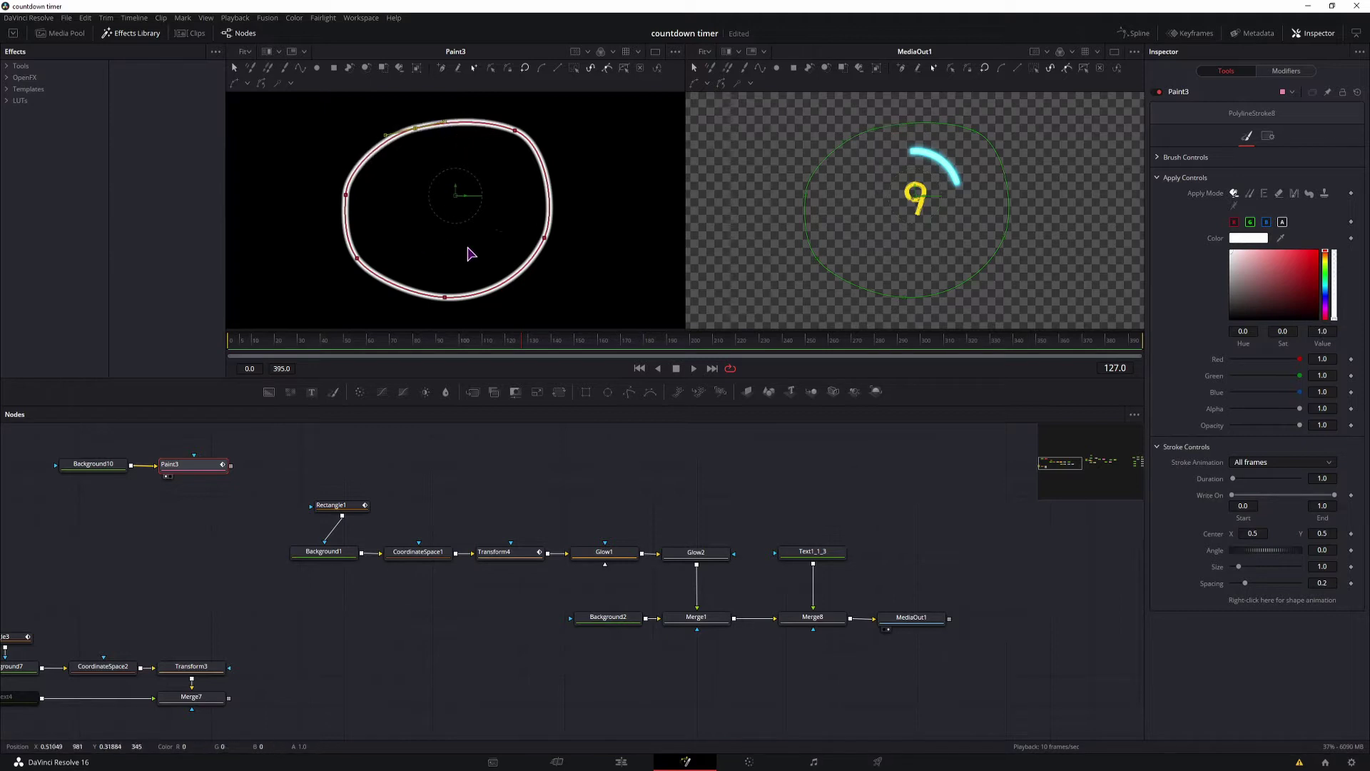
drag(241, 519, 60, 444)
key(Delete)
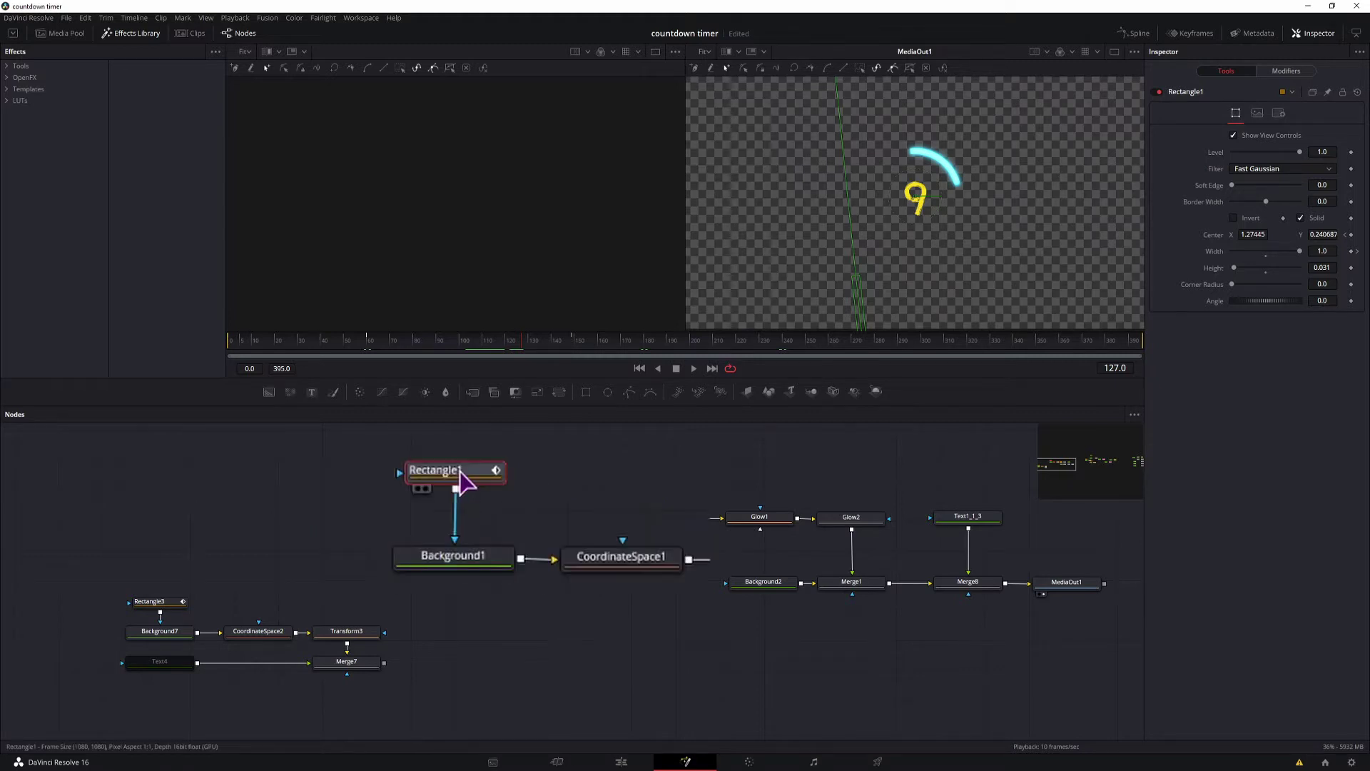
Inspect Background1 and CoordinateSpace1, then try a taller Rectangle5 and revert its height to 0.118.
click(451, 566)
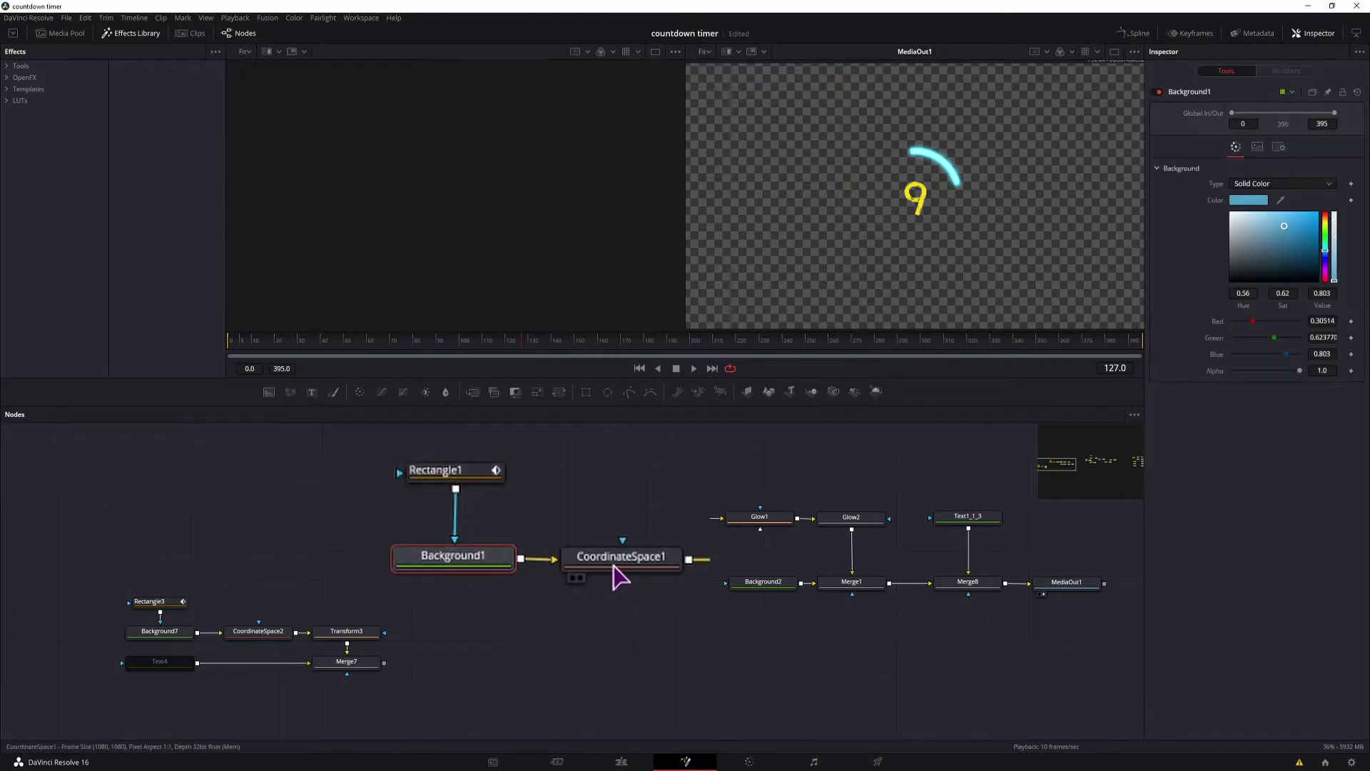
click(613, 568)
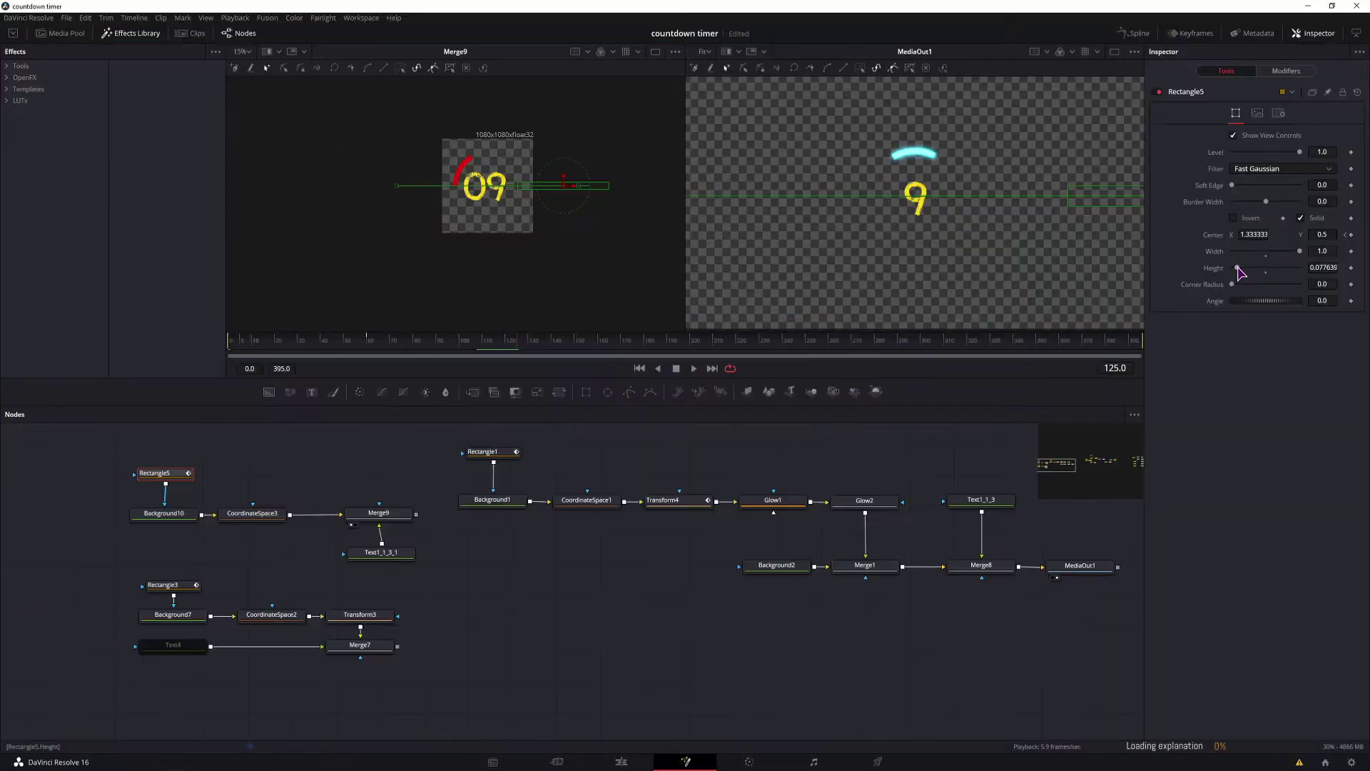
drag(1206, 341, 1210, 341)
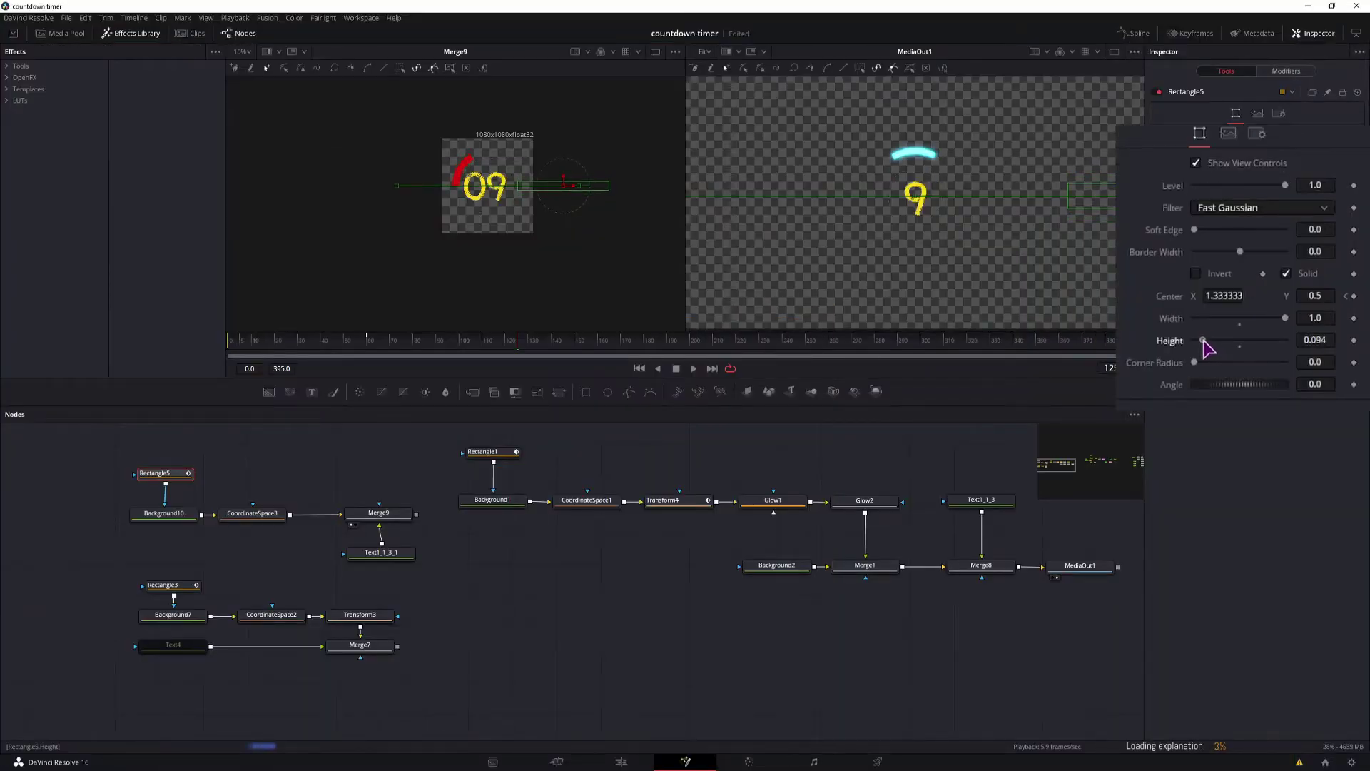
key(ctrl+z)
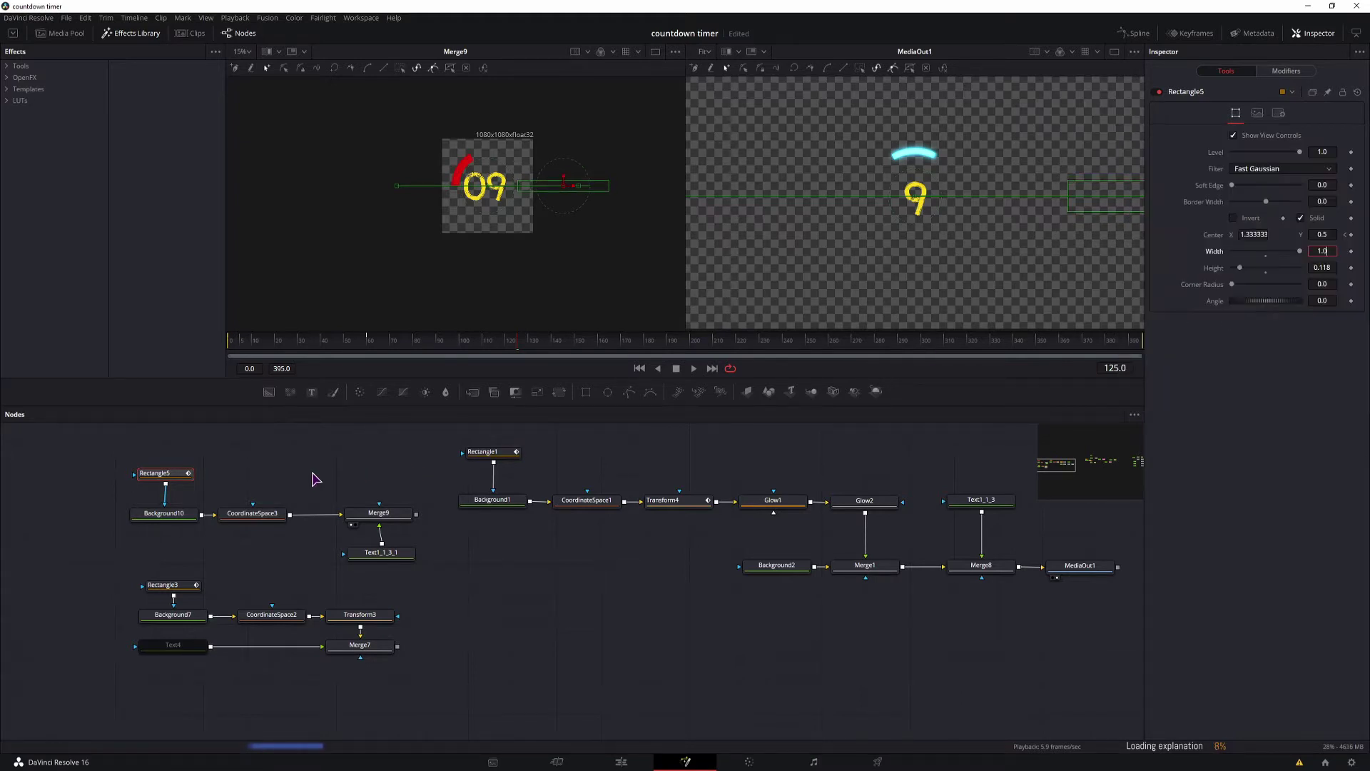
click(175, 519)
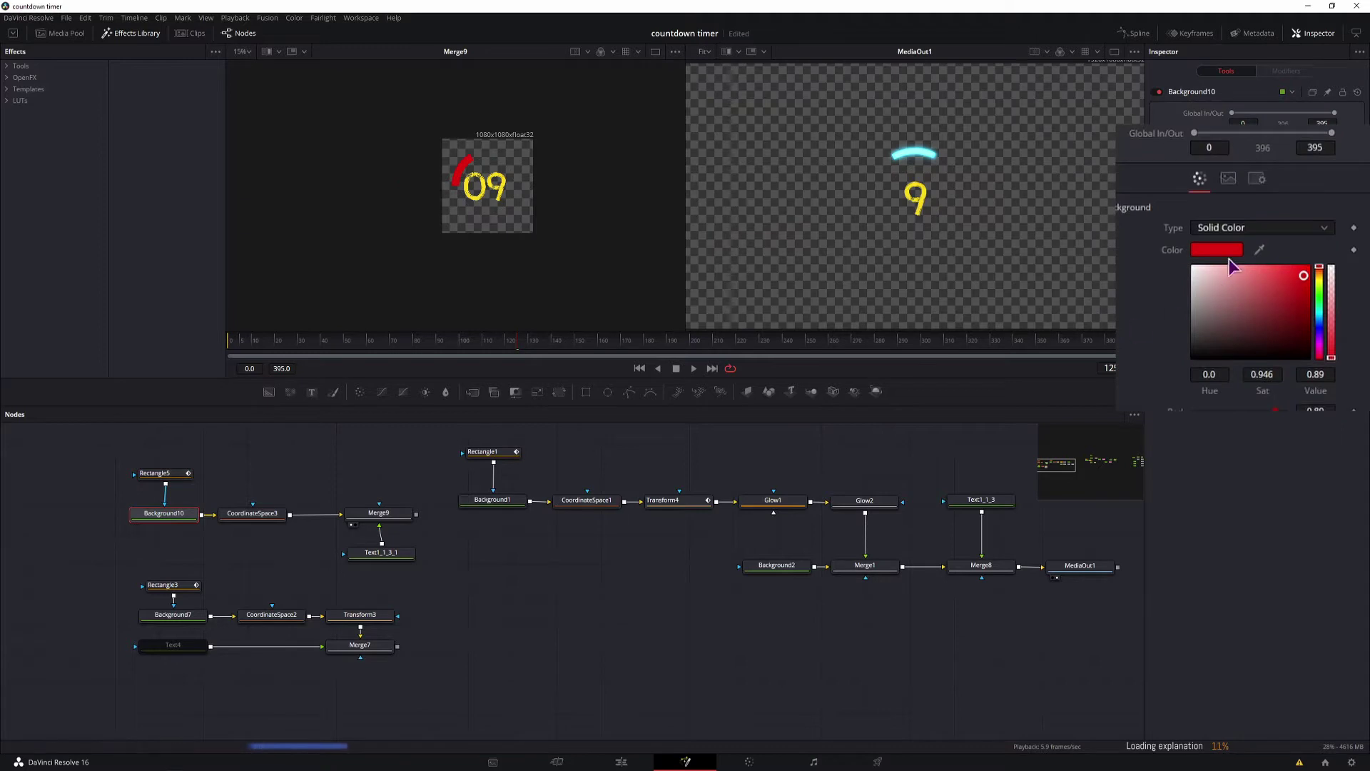
Switch Background10's fill Type to Gradient and check its Image size settings.
click(1245, 229)
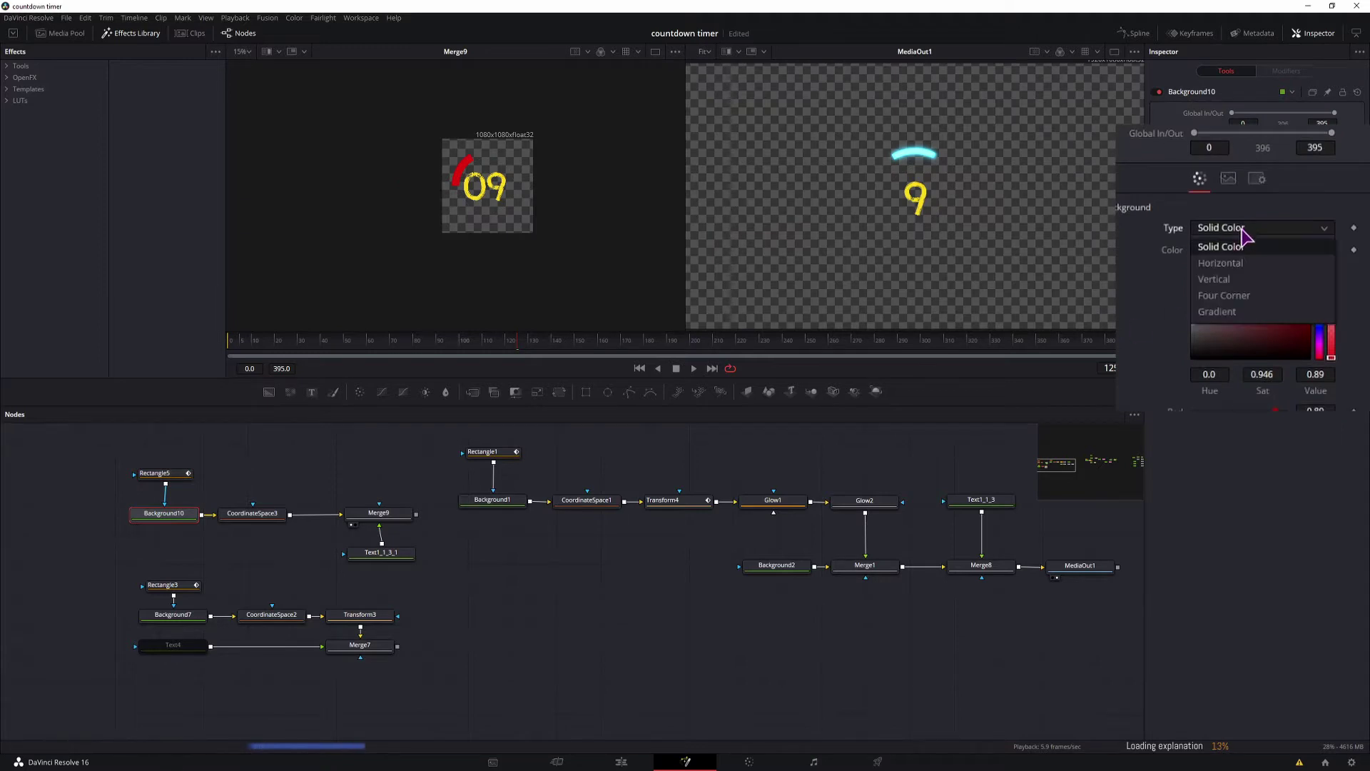
click(1235, 303)
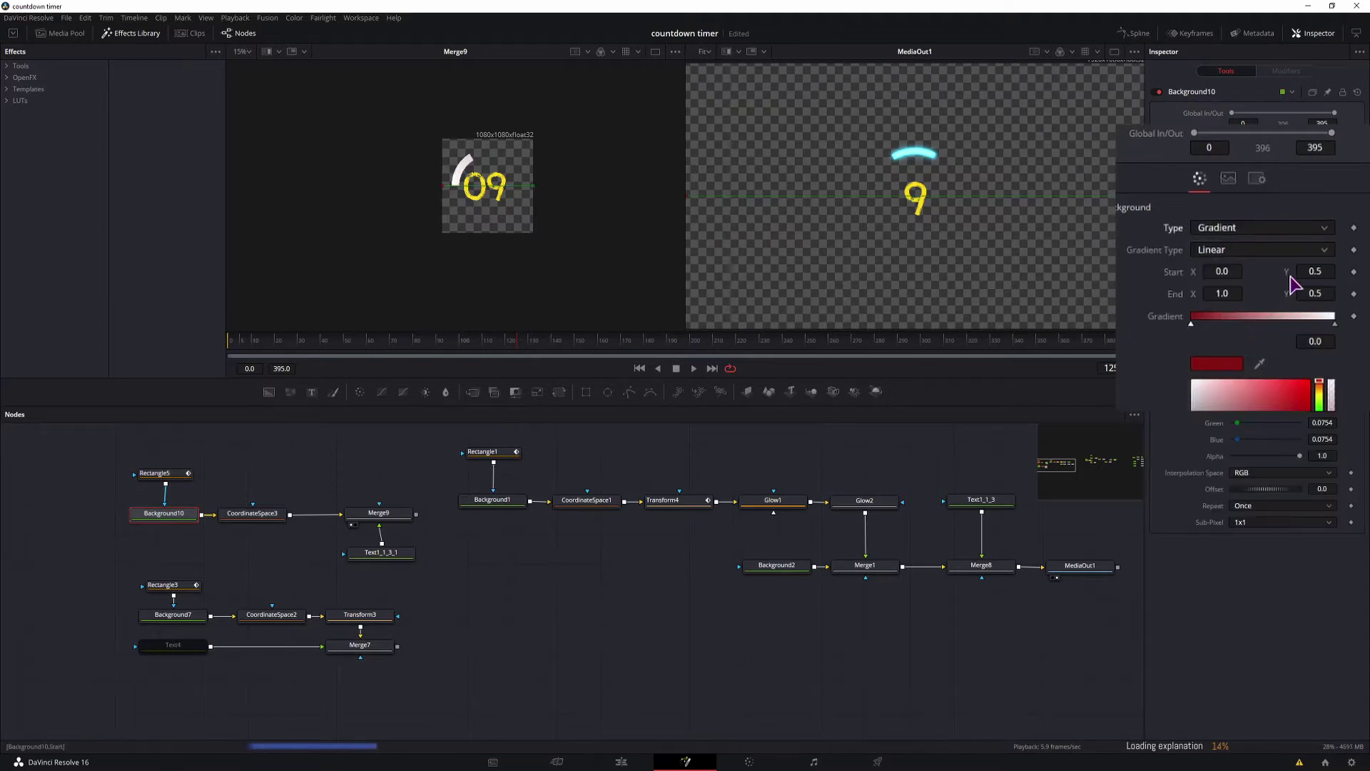
click(1228, 180)
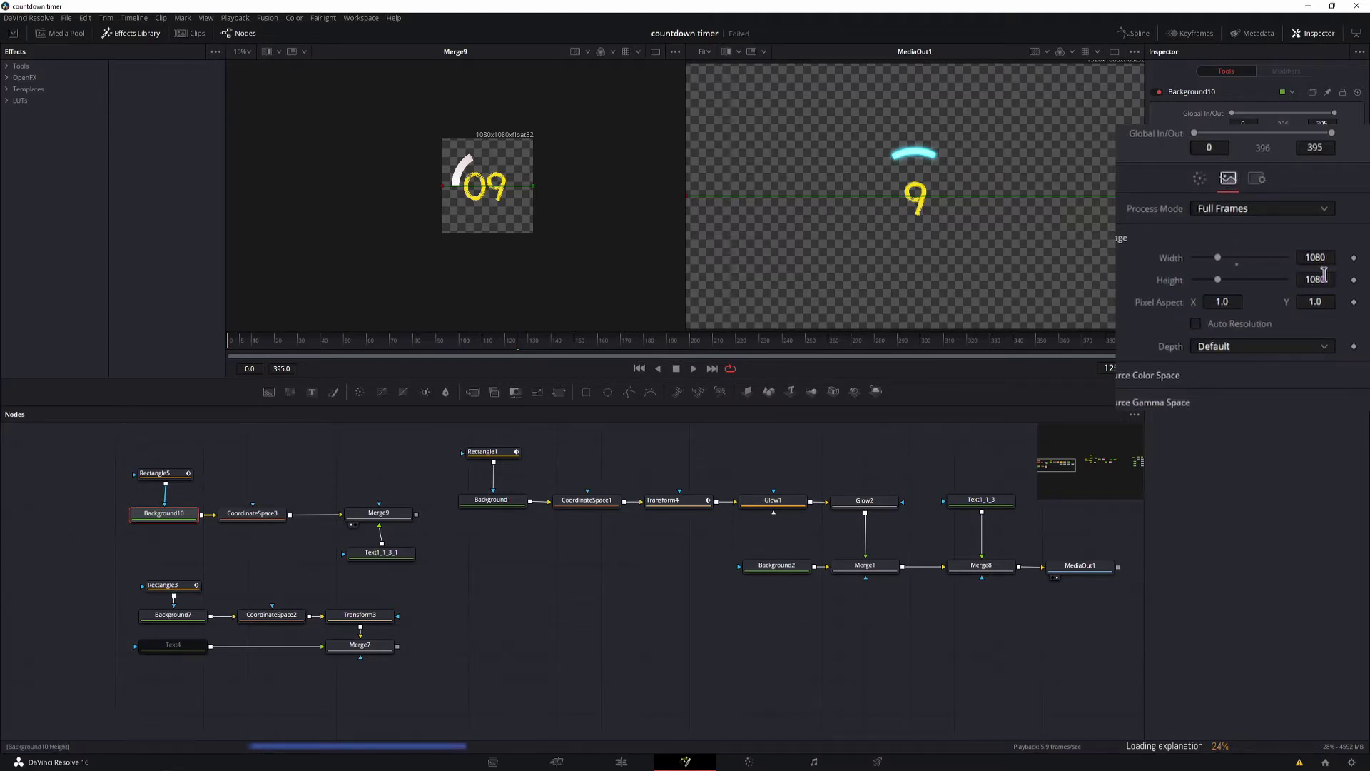
Keep CoordinateSpace3's Shape as Polar to Rectangular, then select Rectangle5.
click(256, 520)
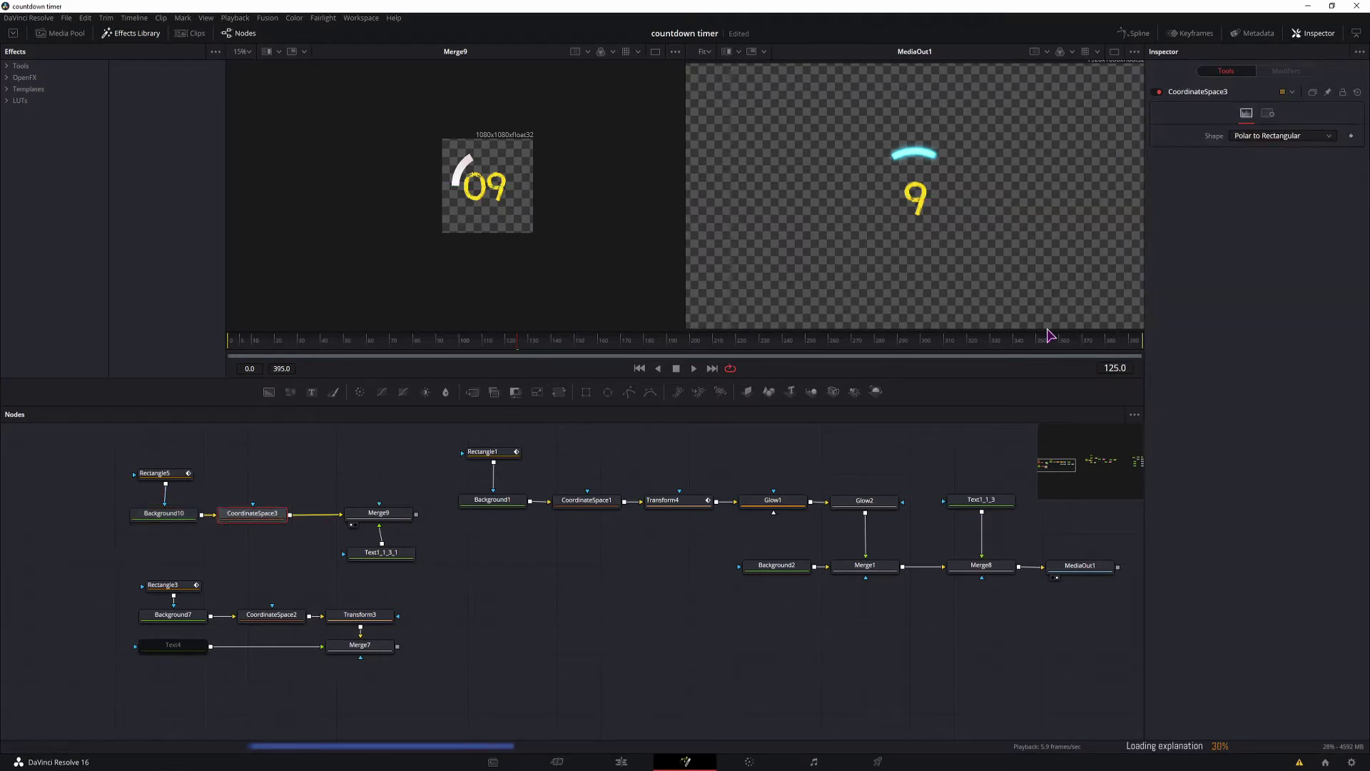
click(1267, 135)
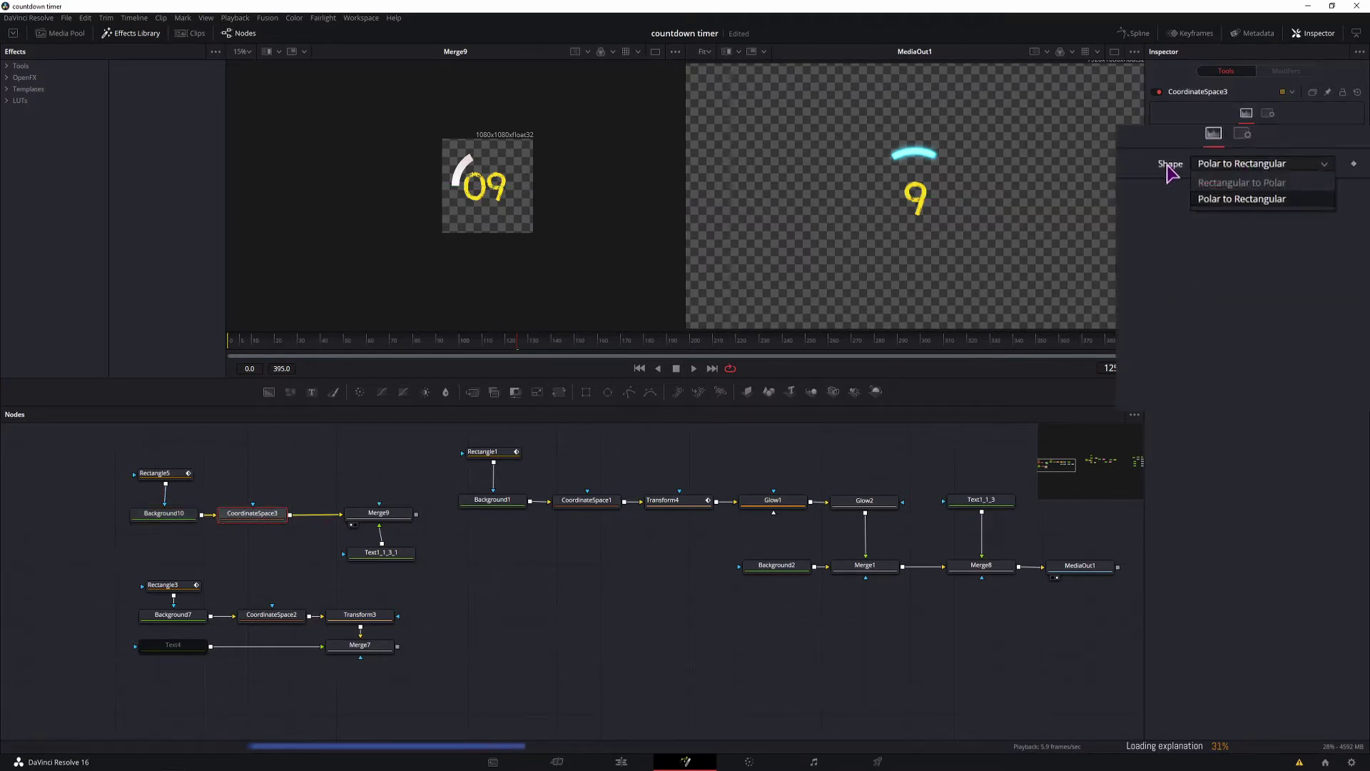
click(1223, 200)
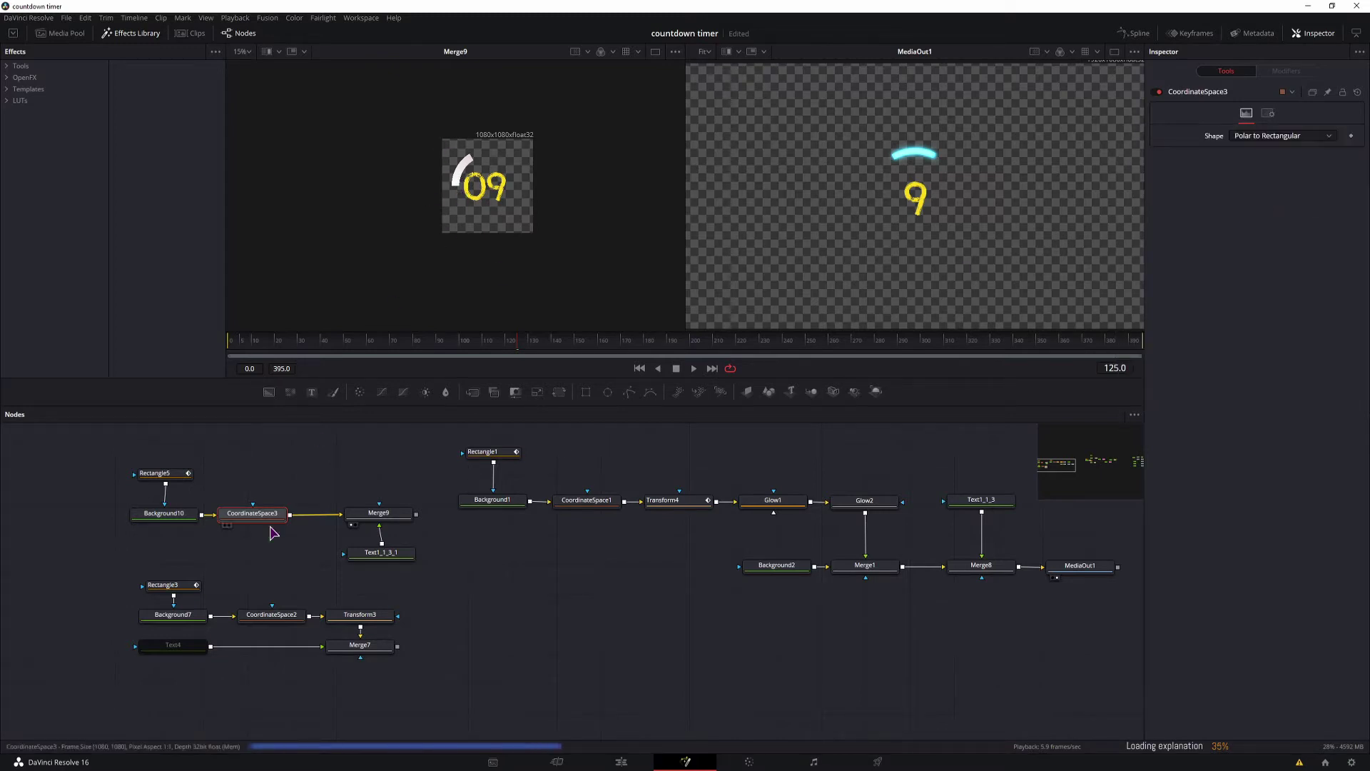
click(179, 474)
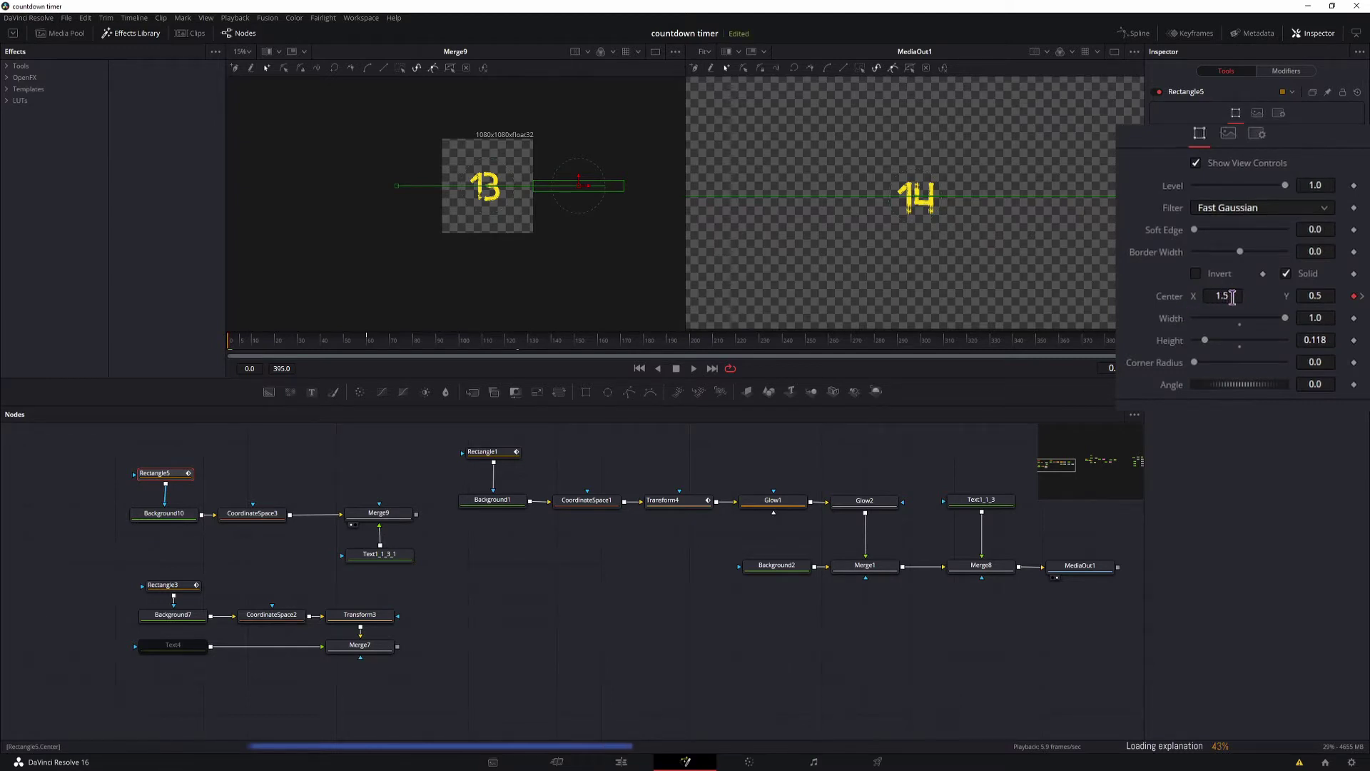
Keyframe Rectangle5 Center X at -0.5 on frame 60, then return to frame 1.
click(367, 345)
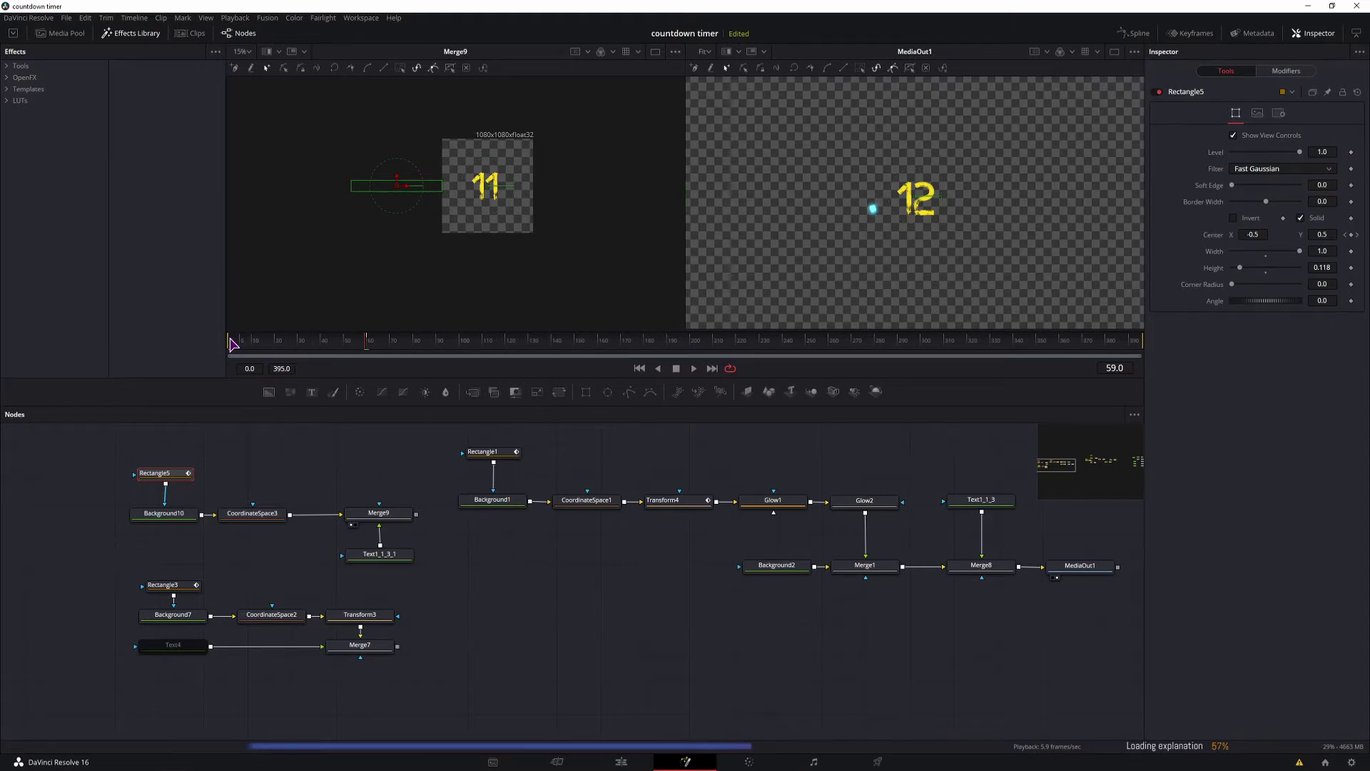
key(Right)
click(232, 345)
click(775, 538)
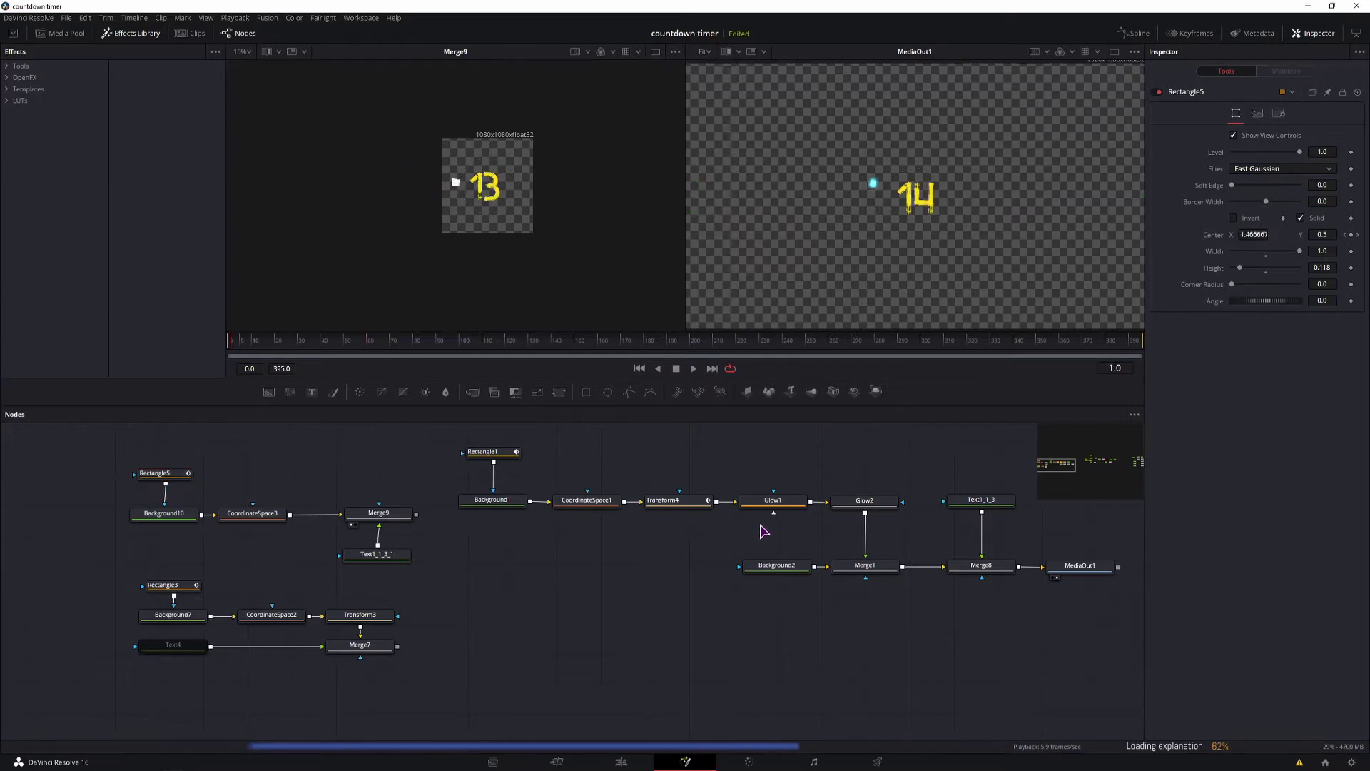
Select Glow1 and Glow2, inspect Text1_1_3_1's os.date expression, and preview rotating the arc.
drag(760, 526, 901, 467)
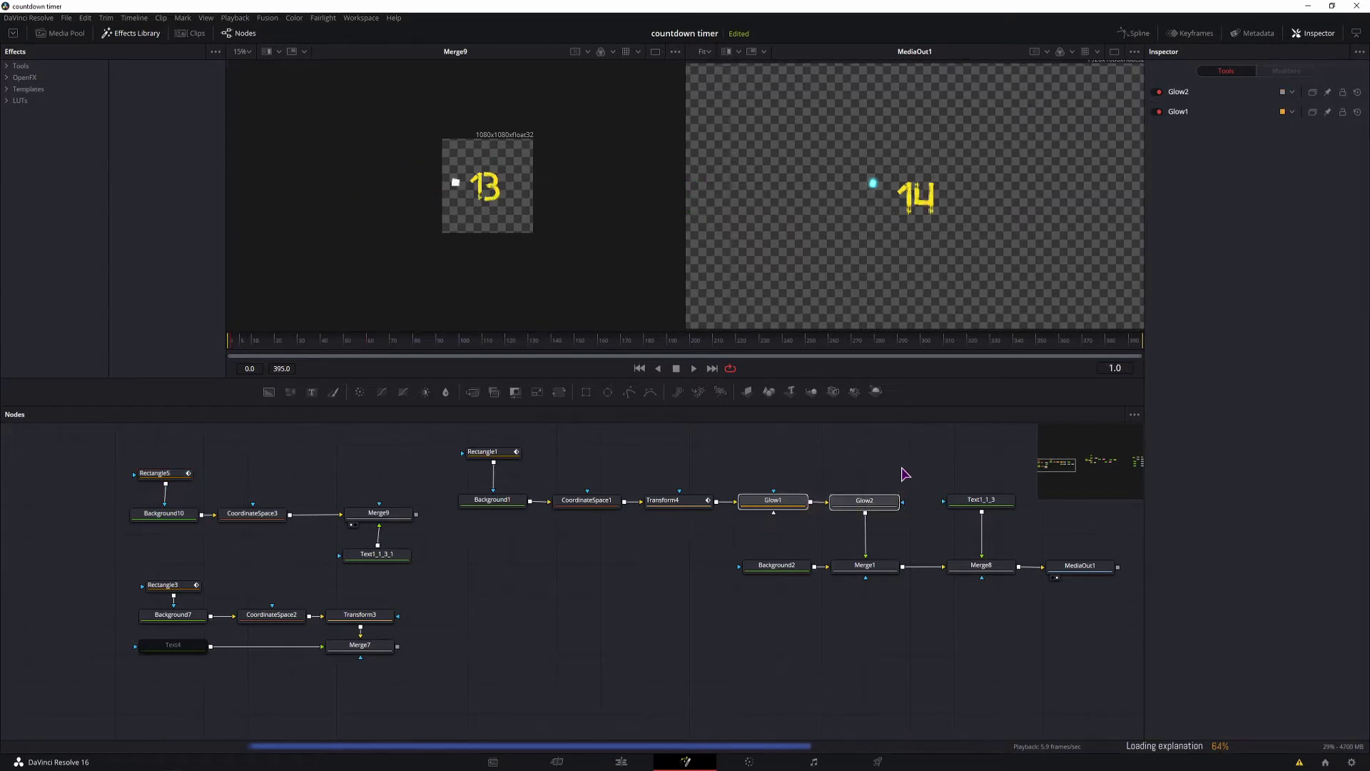
click(378, 556)
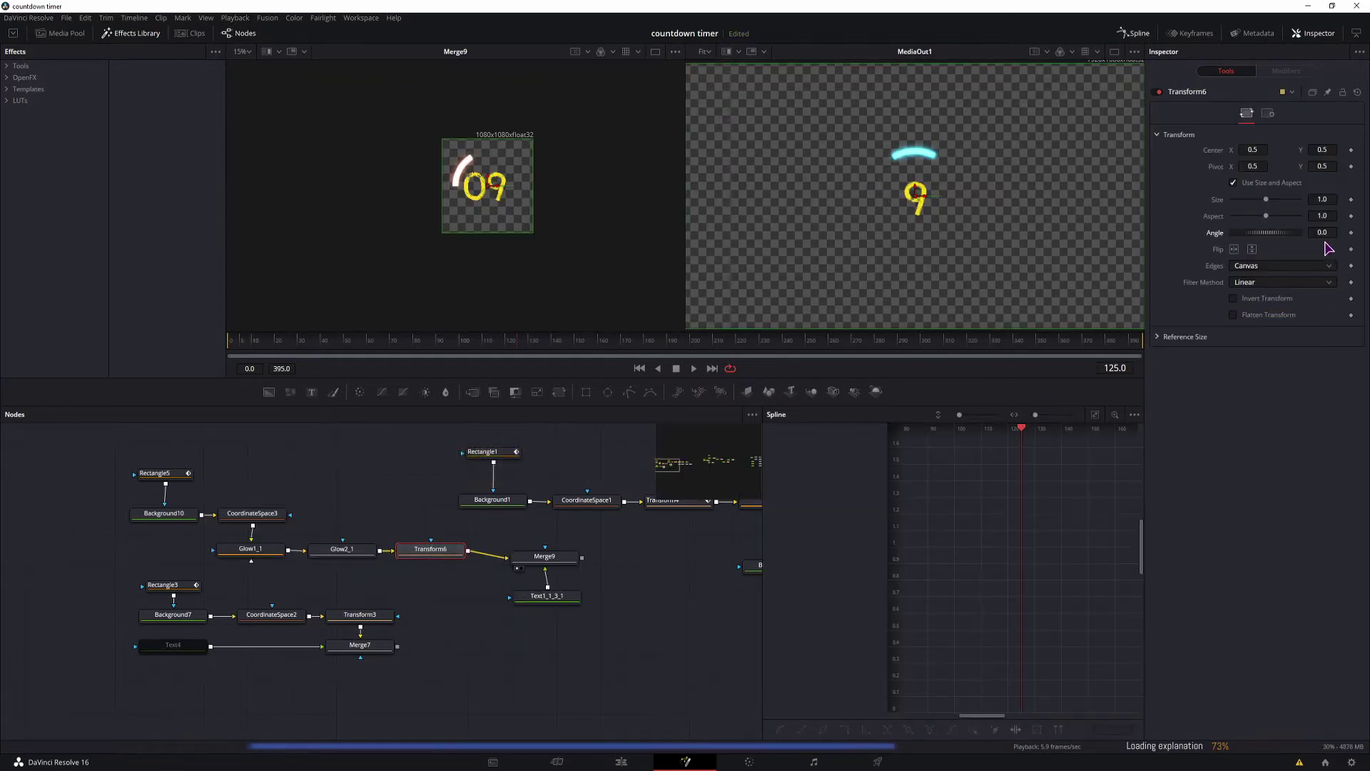
drag(1279, 234, 1256, 237)
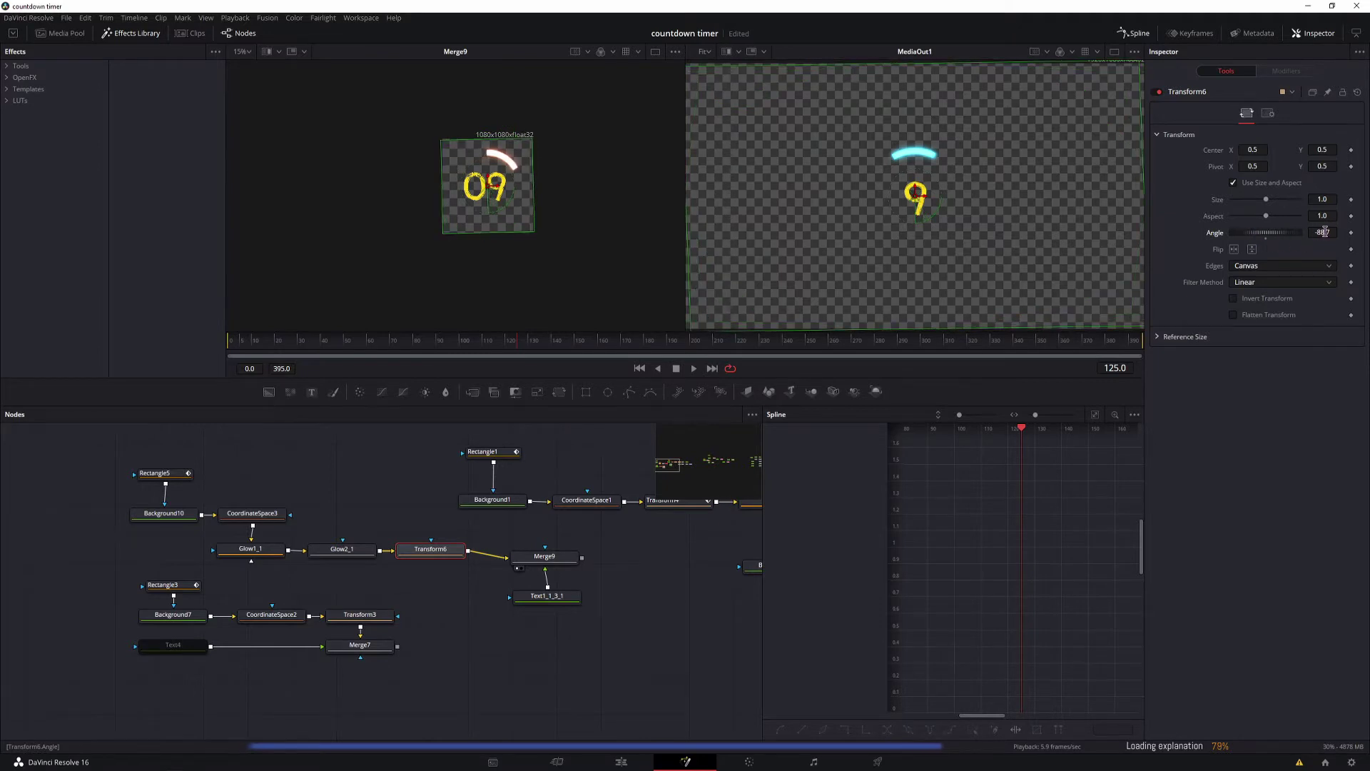
drag(1260, 234, 1078, 286)
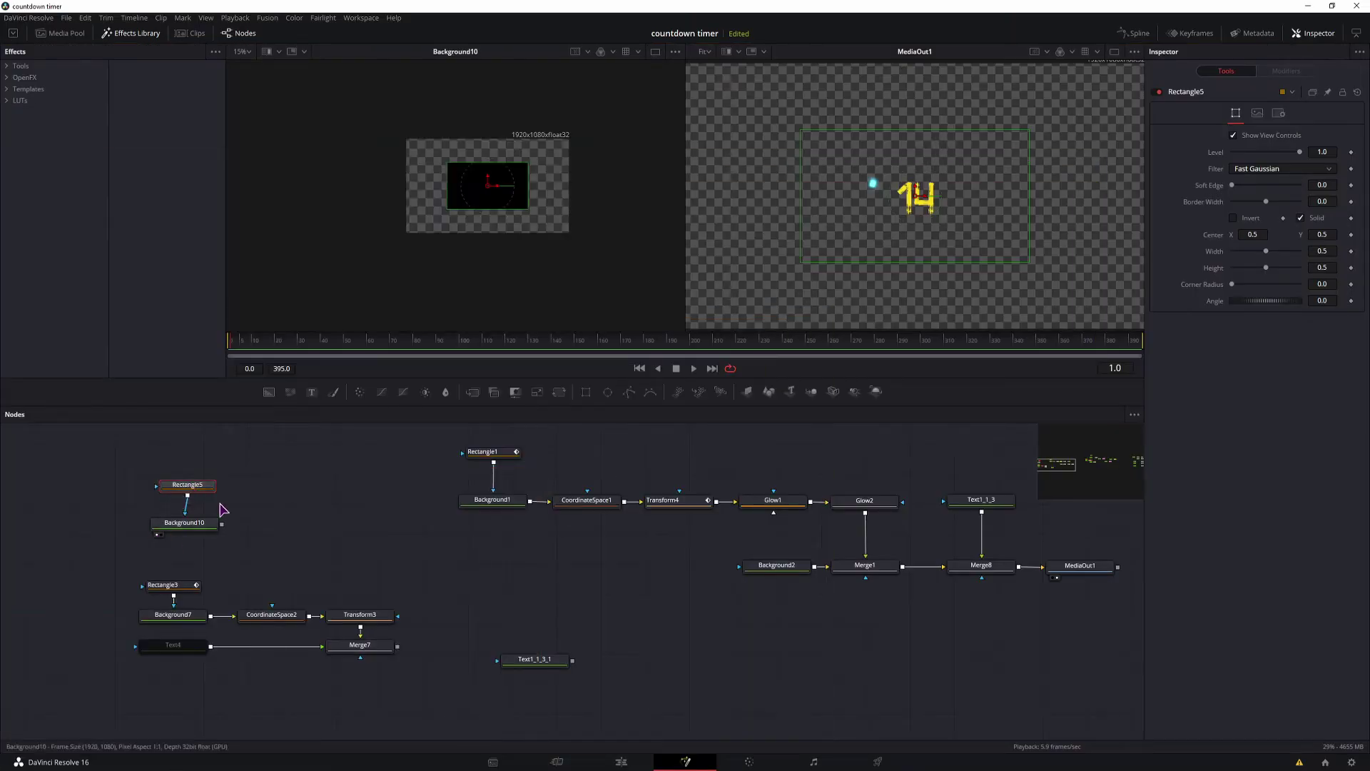
Scroll the view to inspect the reset Rectangle5 and Background10 branch.
scroll(547, 238, up, 1)
Make Background10 red and flatten the Rectangle5 mask into a thin bar.
click(184, 524)
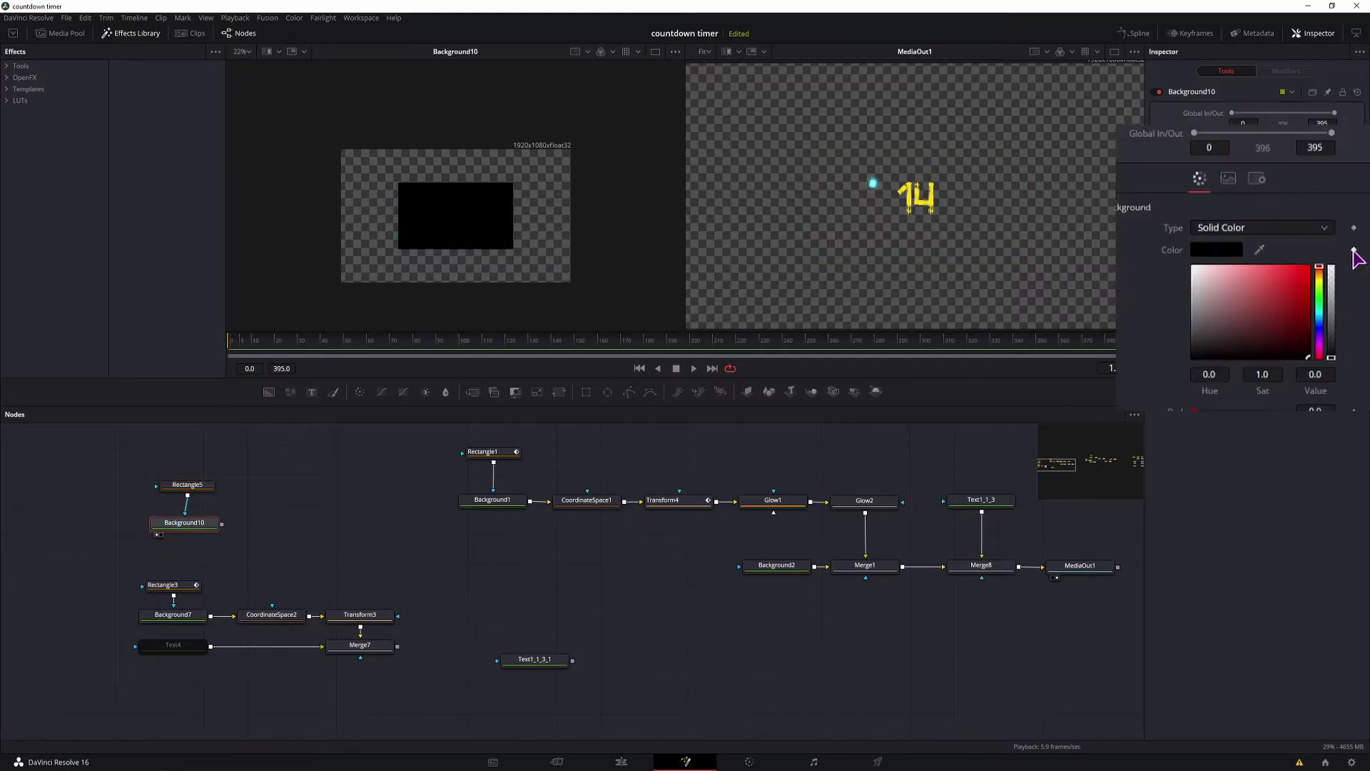
click(1297, 217)
click(200, 485)
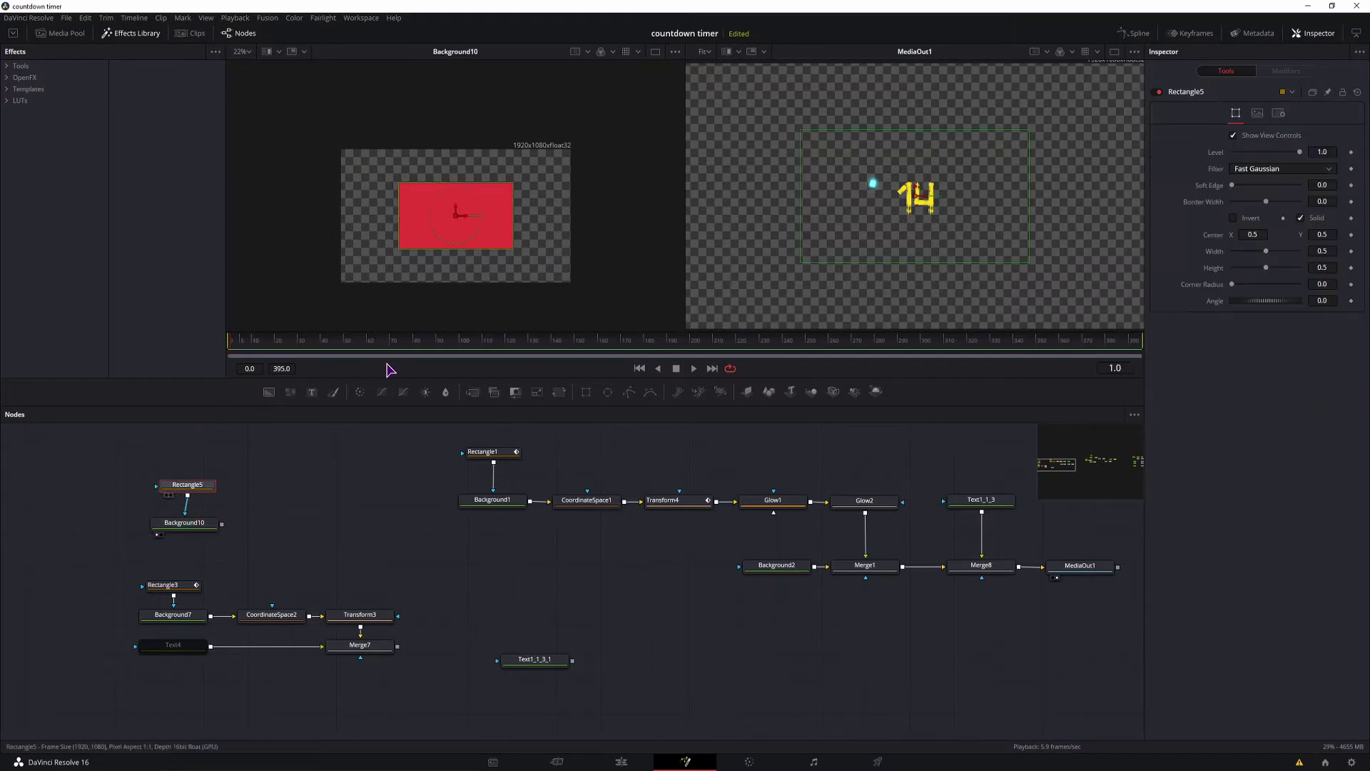
drag(500, 185, 506, 218)
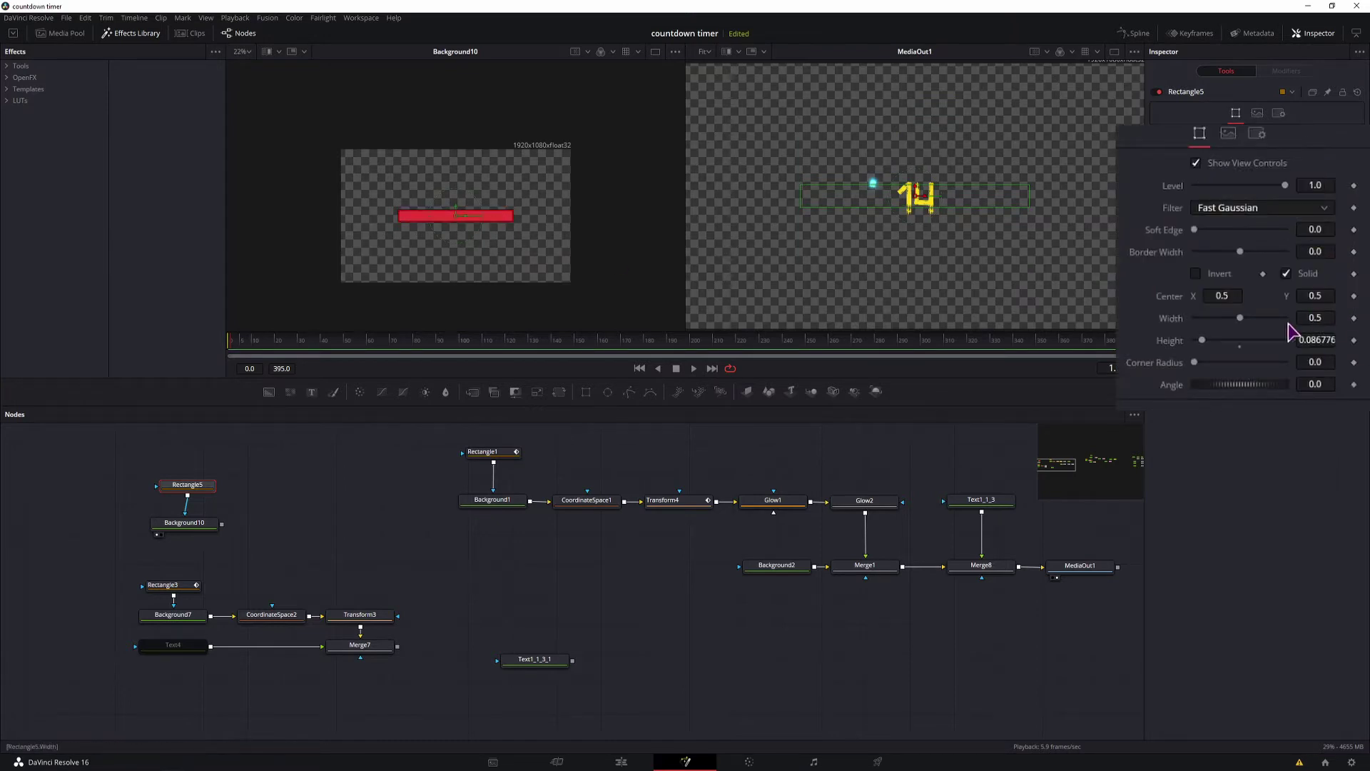
Set Rectangle5 Width to 1 and slide the red bar across the frame.
click(1320, 320)
text(1)
key(Tab)
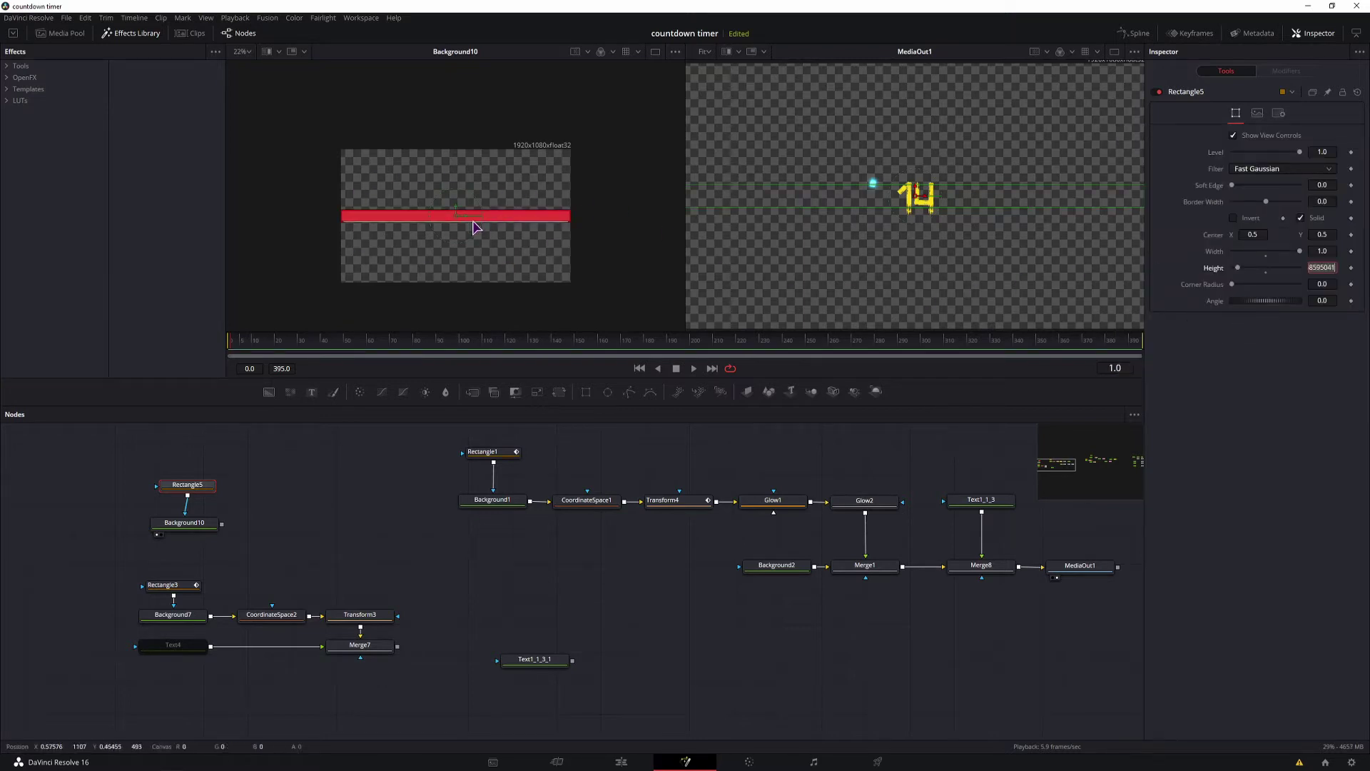
drag(464, 221, 240, 216)
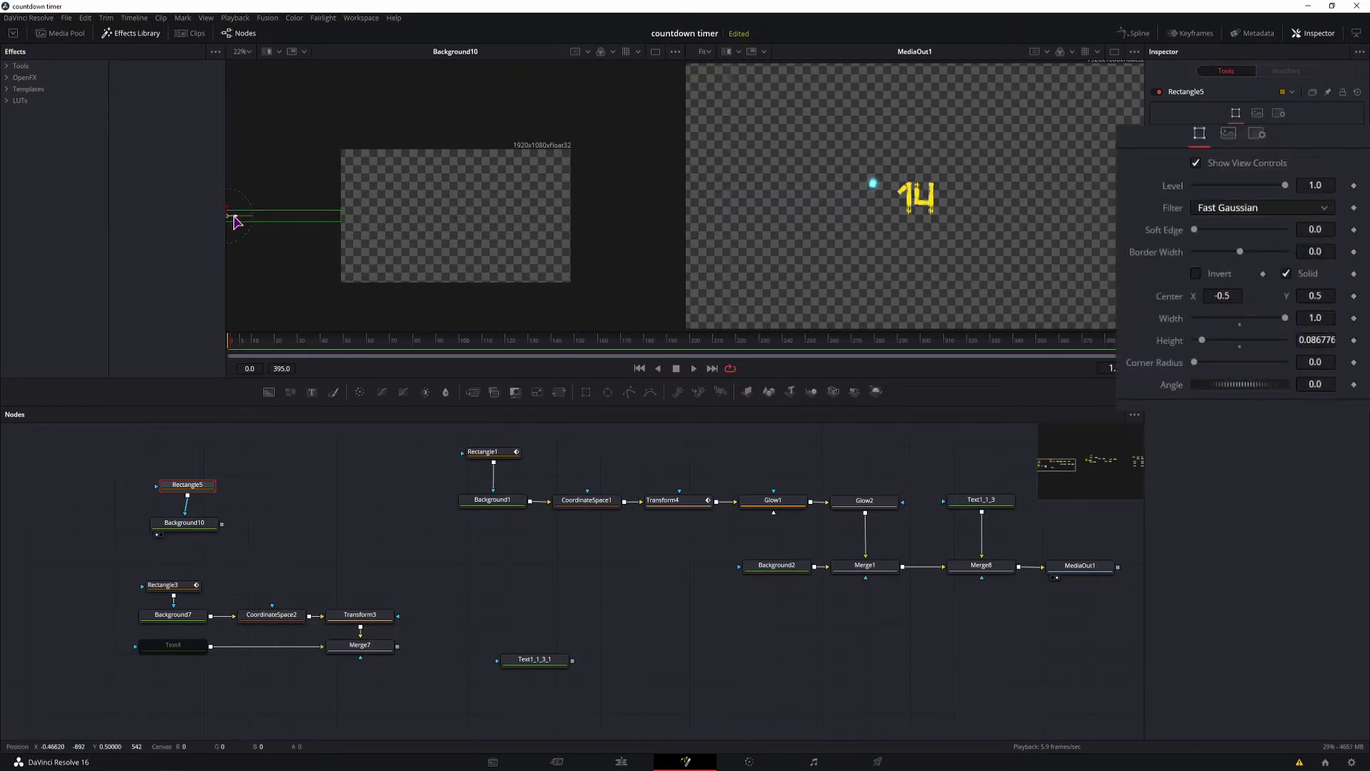
drag(236, 221, 462, 254)
click(187, 525)
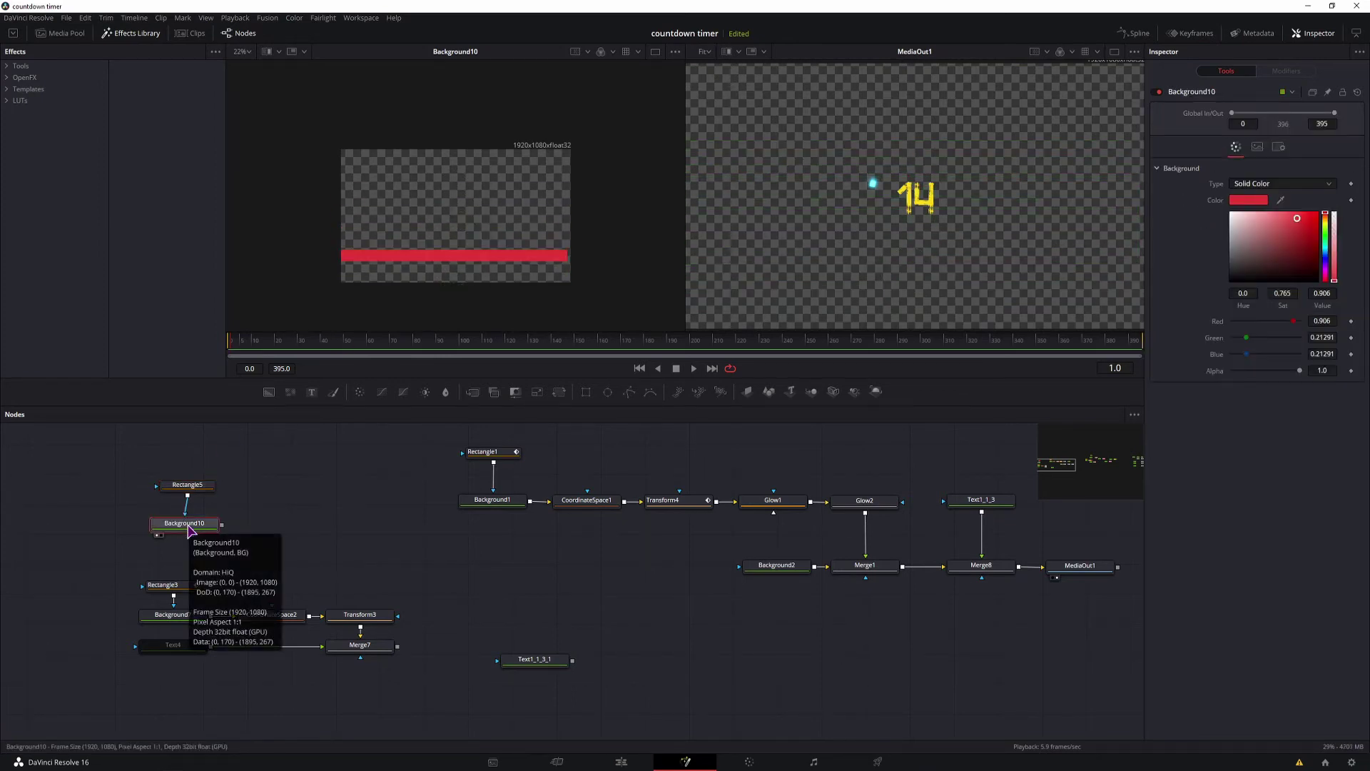
Add a Coordinate Space node after Background10 set to Polar to Rectangular.
key(shift+space)
text(coord)
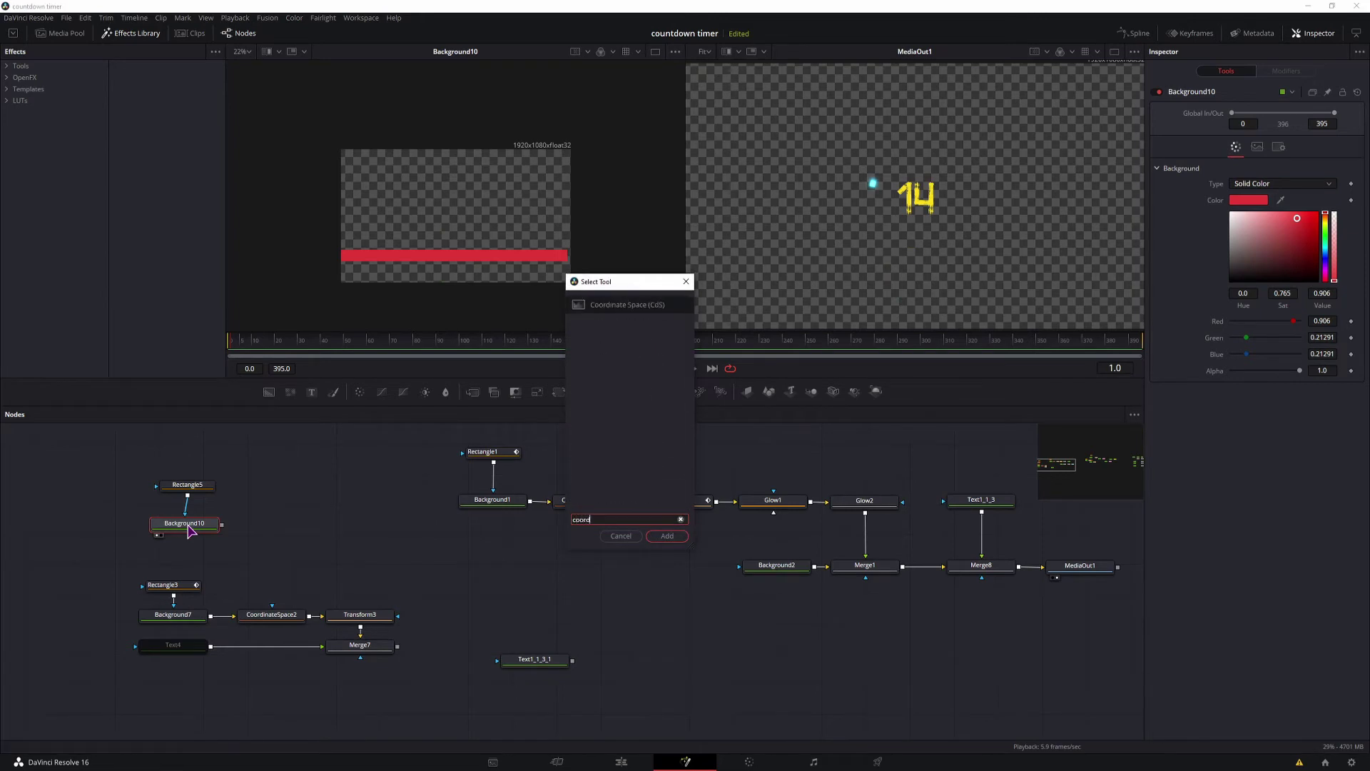
click(668, 536)
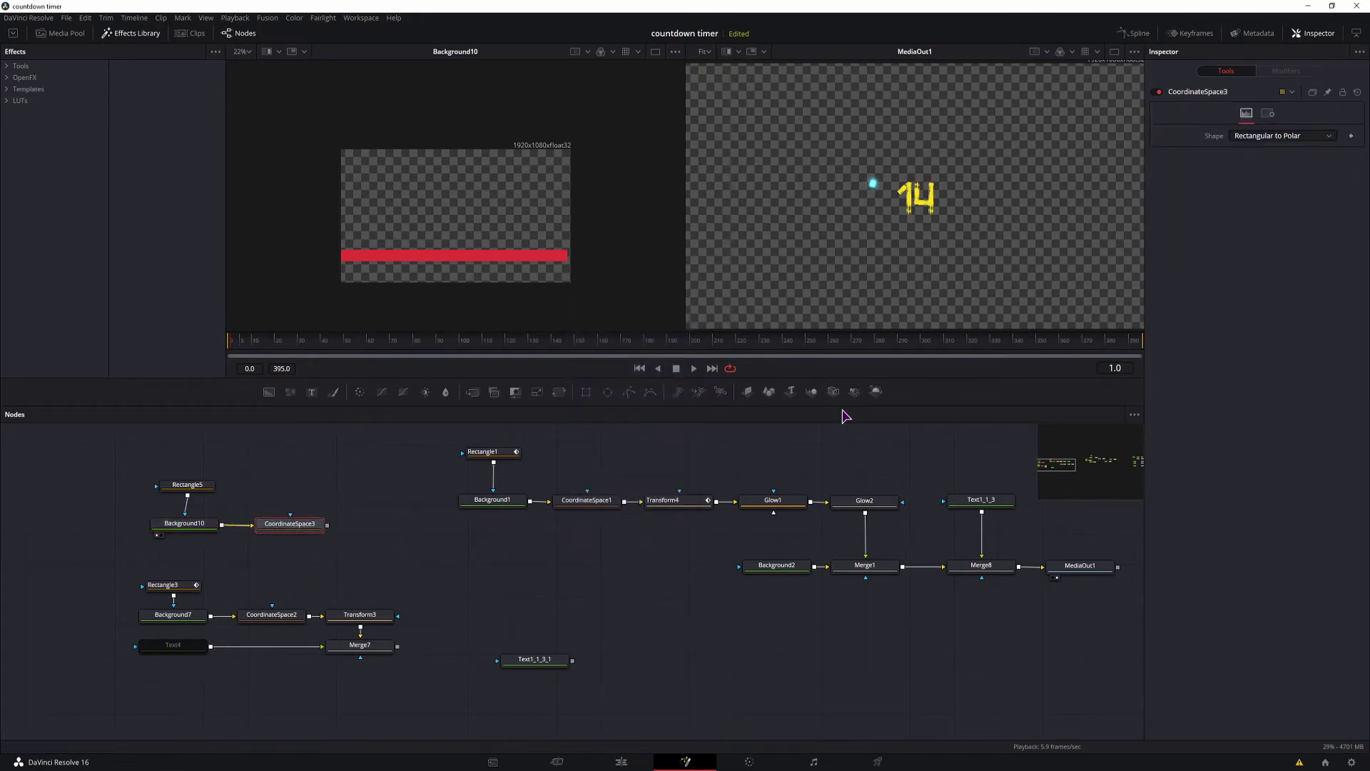
click(1242, 137)
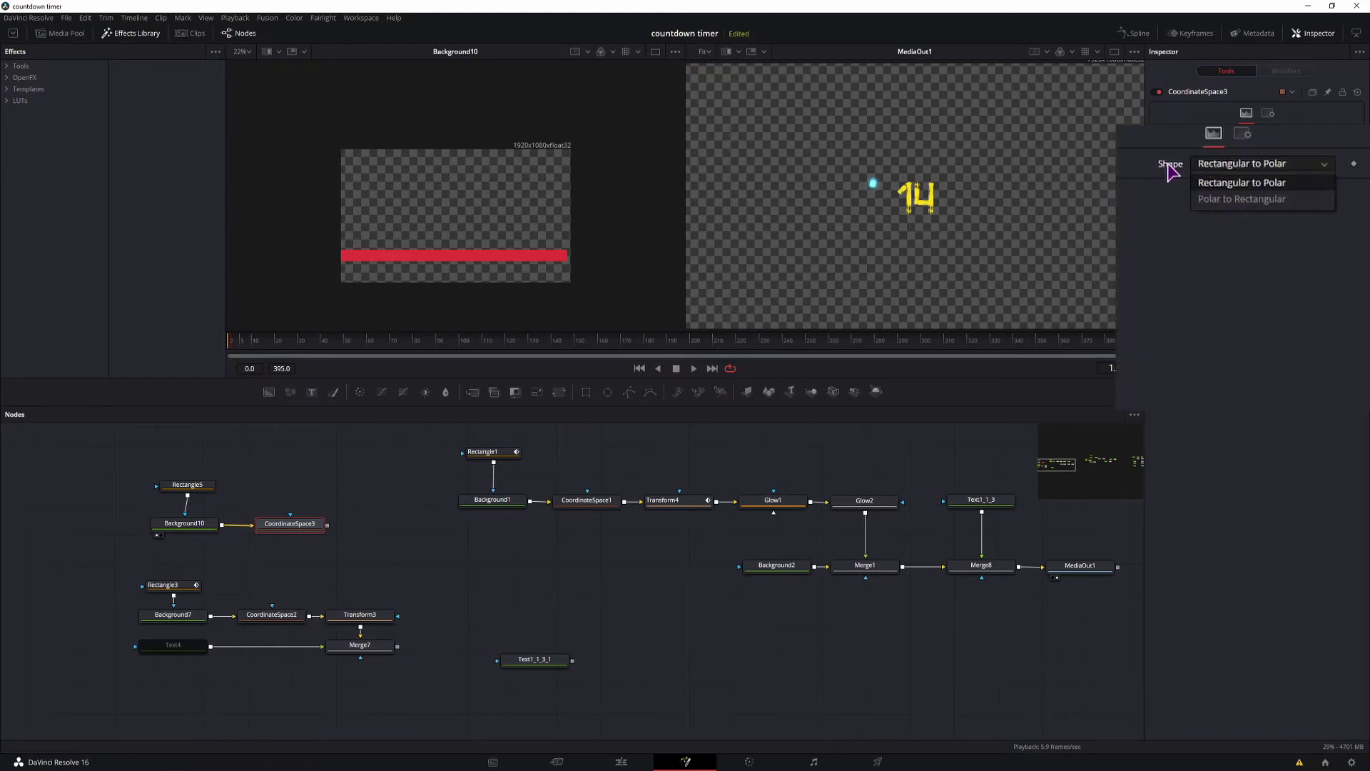
click(1226, 201)
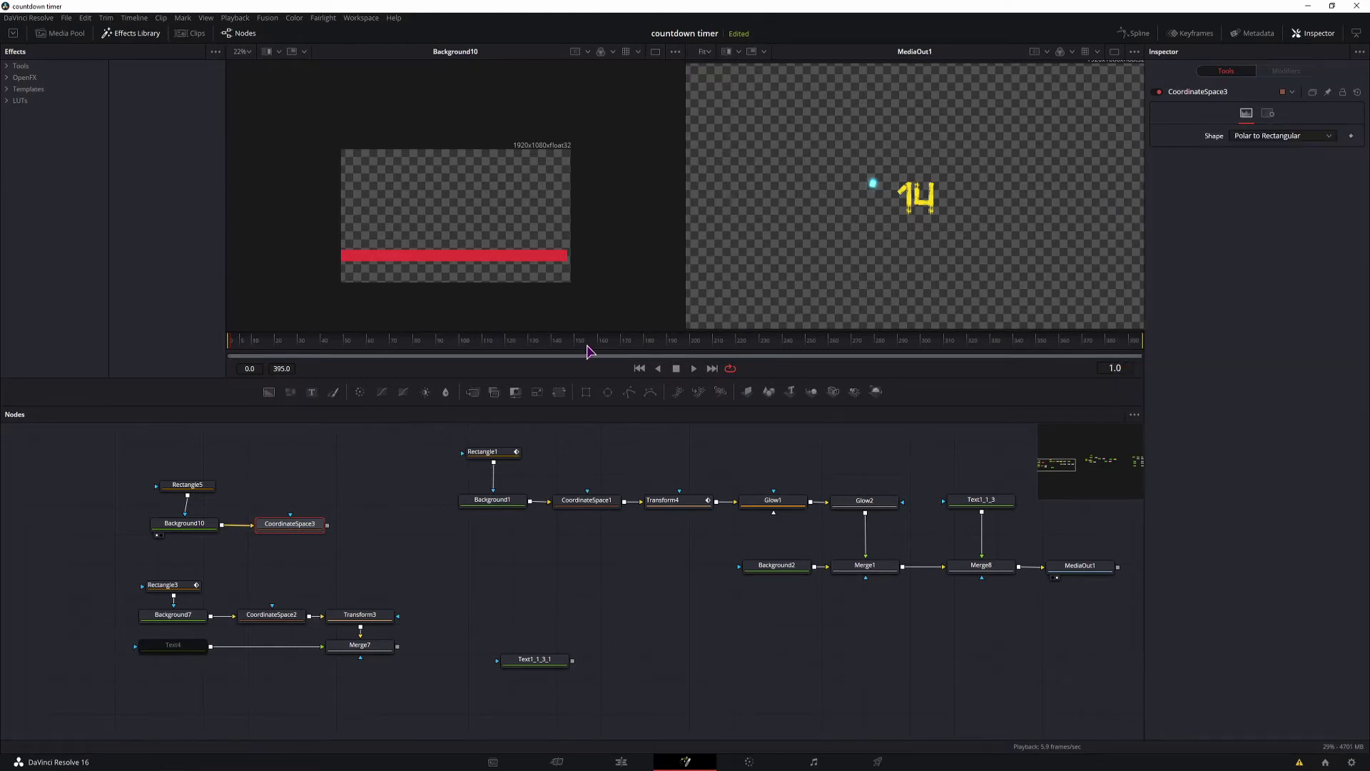
View the ring result and nudge Rectangle5's centre down to centre the ring.
click(264, 537)
click(454, 212)
mouse_move(454, 211)
mouse_down()
mouse_move(454, 273)
mouse_move(454, 204)
mouse_move(454, 217)
mouse_up()
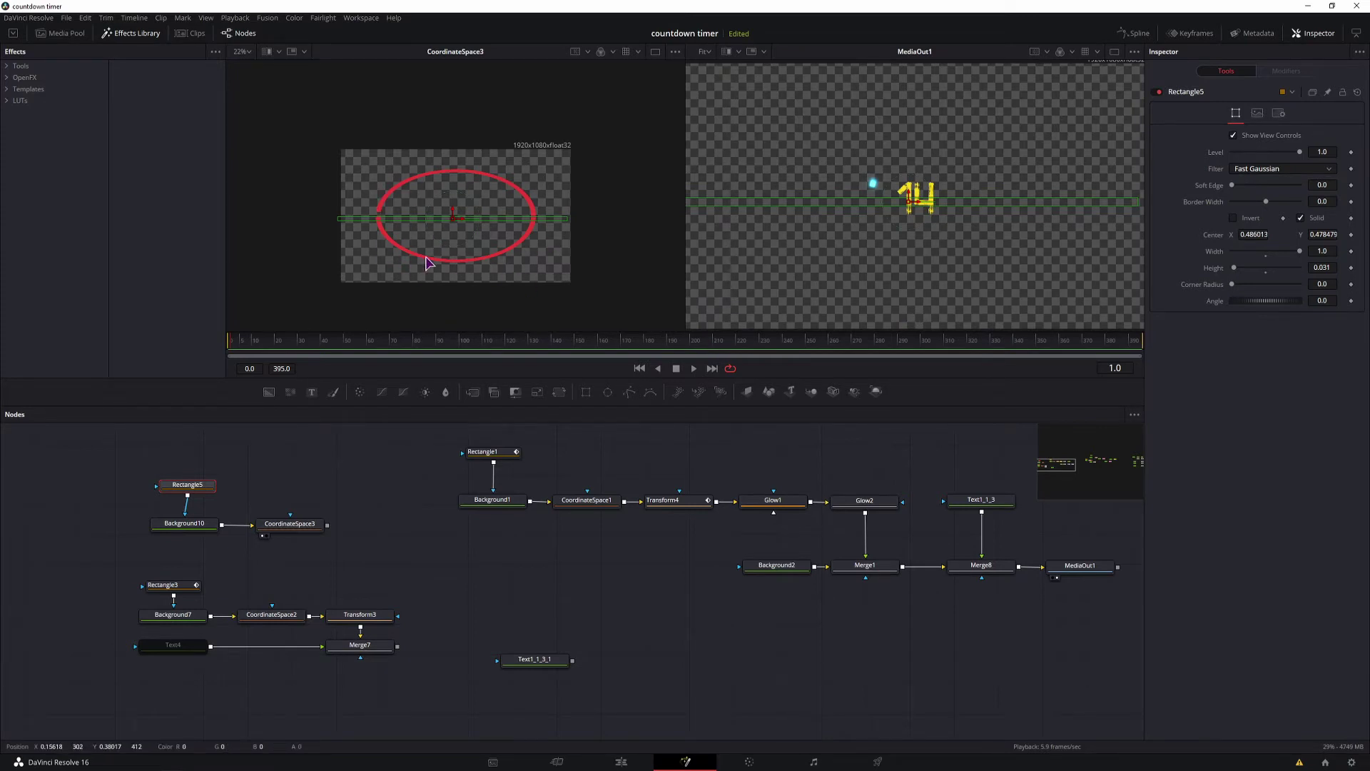
Turn off Background10's Auto Resolution and set its image Width to 1080.
click(191, 530)
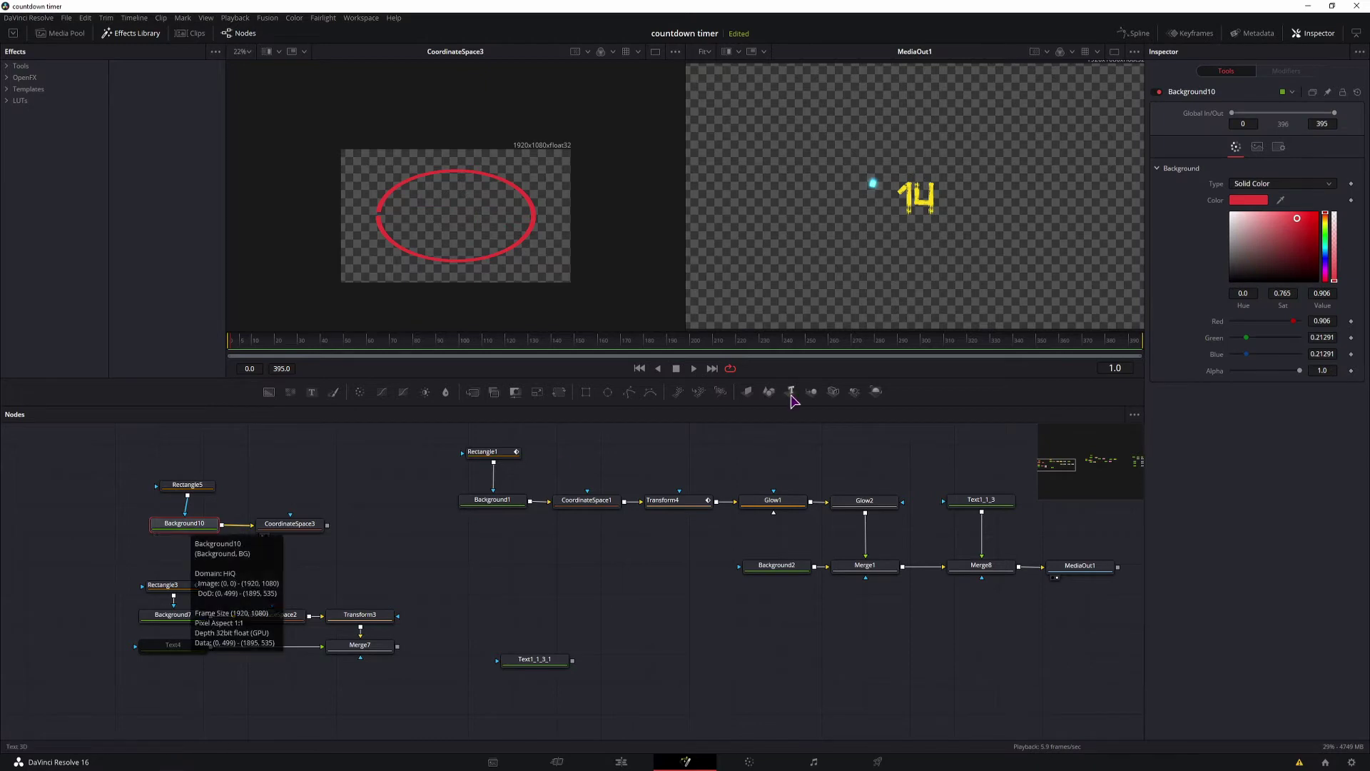
click(1229, 180)
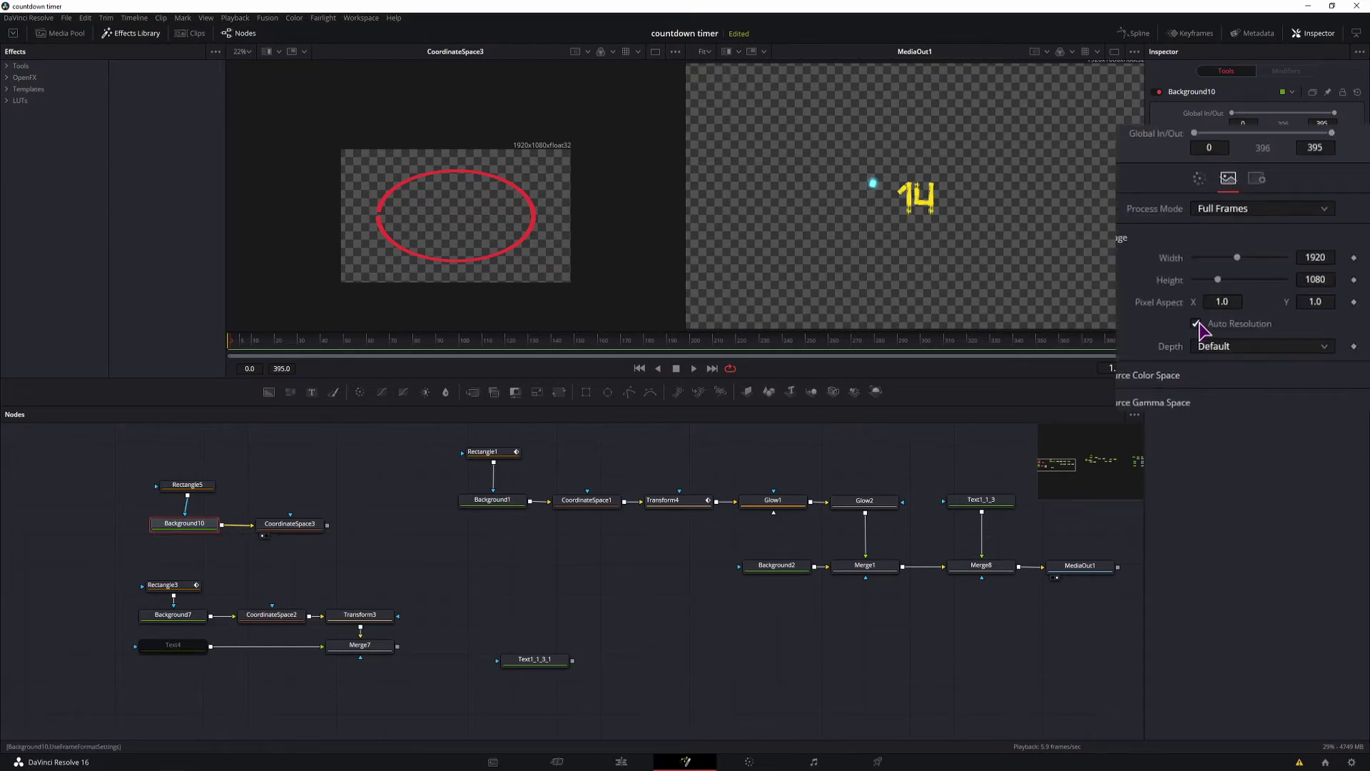
click(1197, 324)
click(1321, 257)
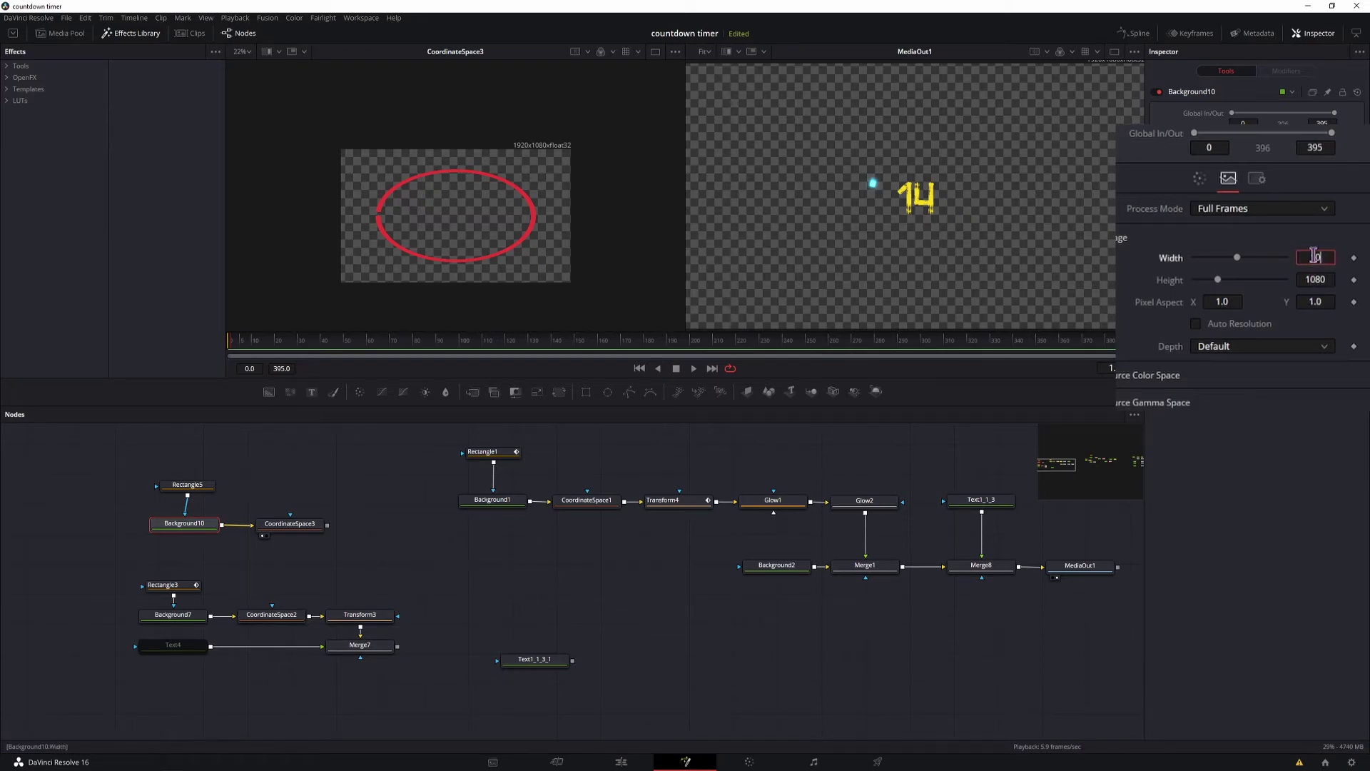
text(1080)
key(Return)
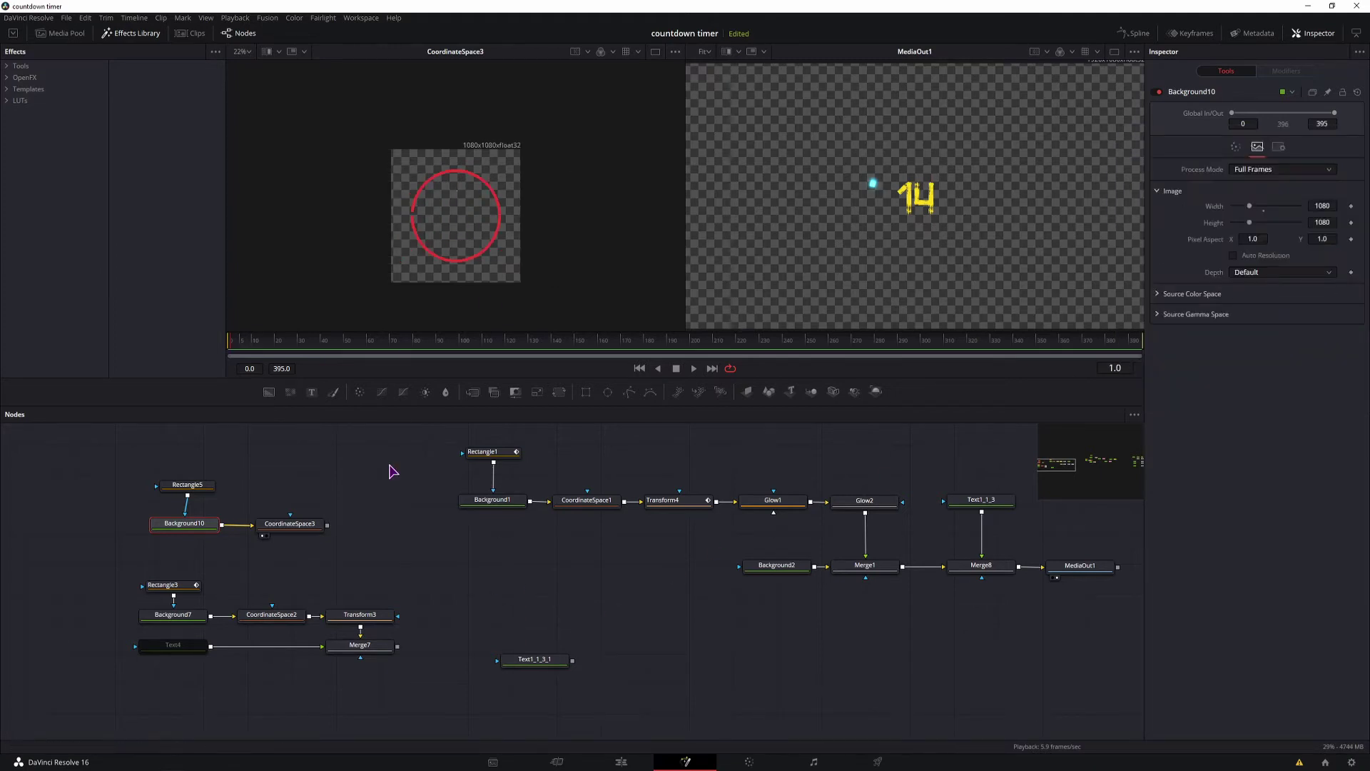
click(336, 536)
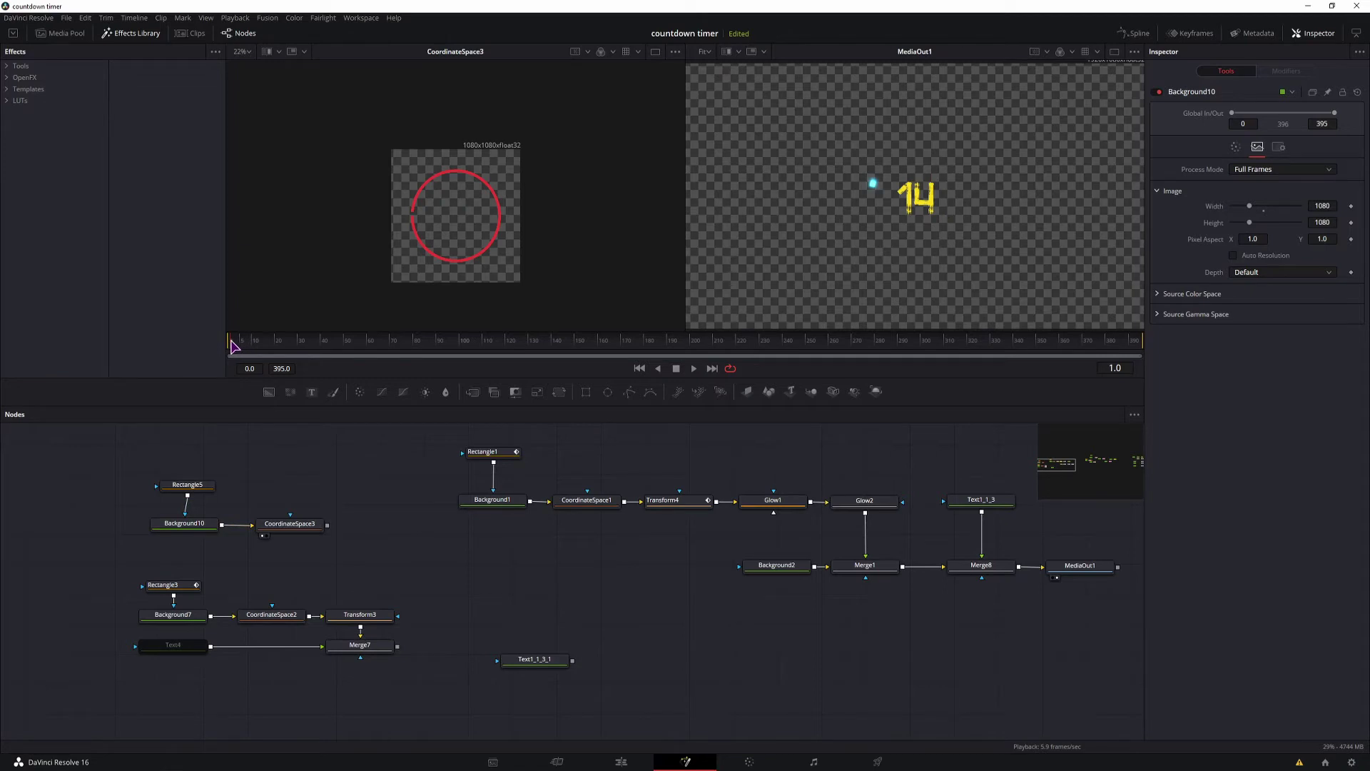
Preview the arc, then keyframe Rectangle5's Center X at 1.5 on frame 0.
key(space)
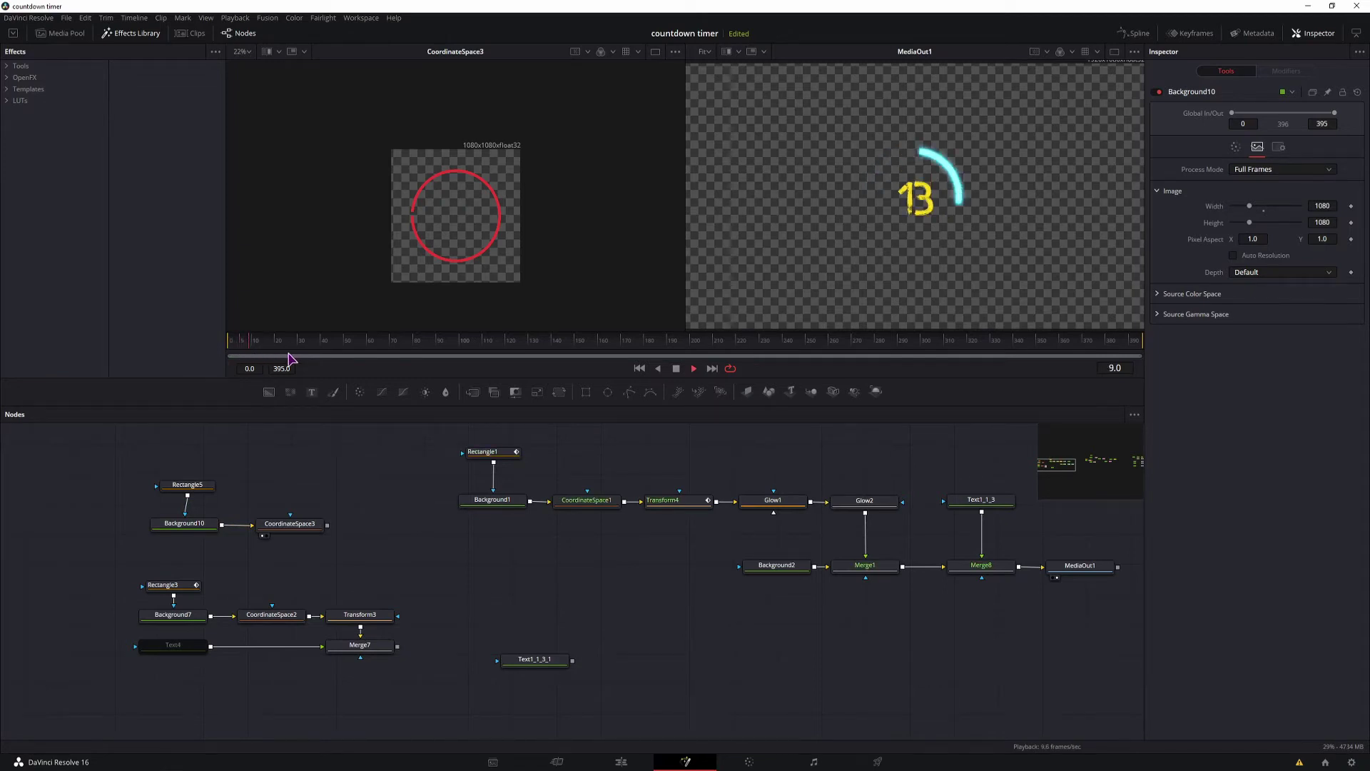
click(188, 485)
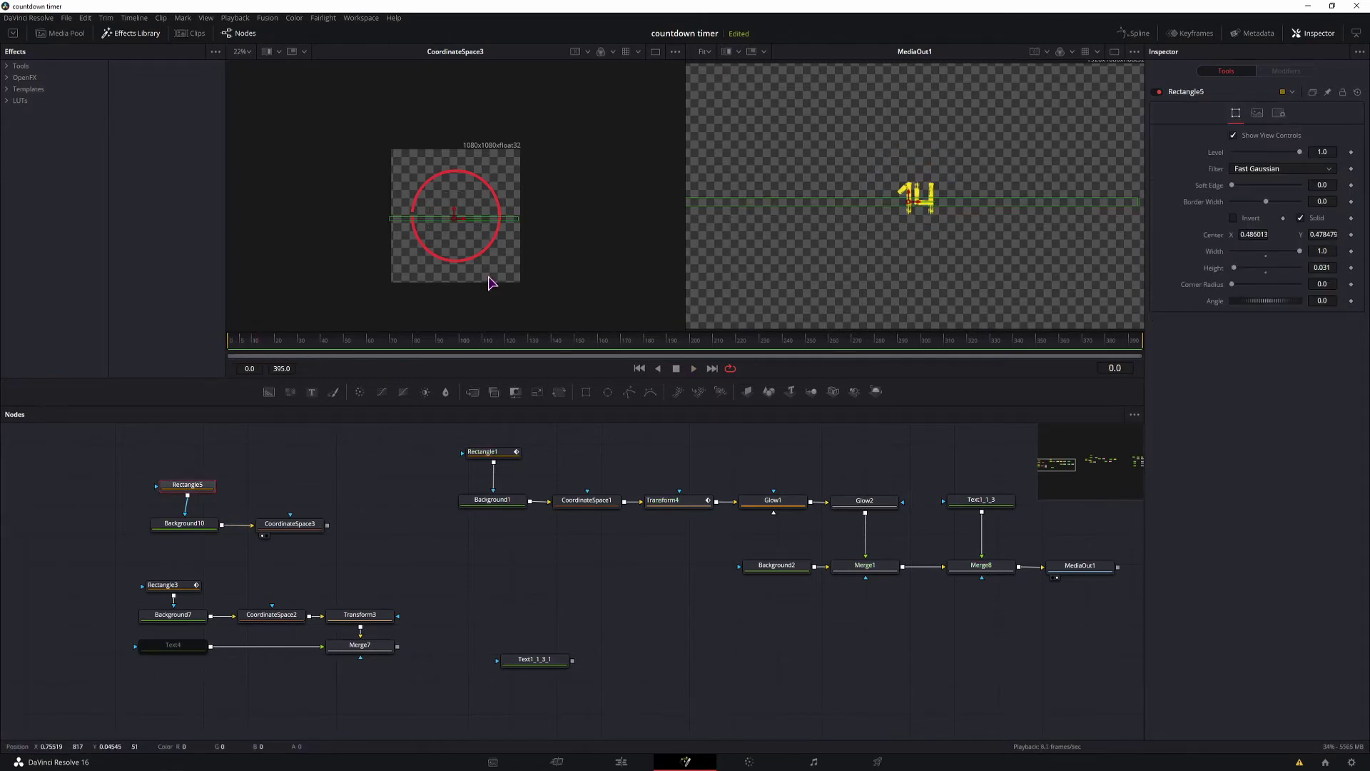
drag(455, 218, 596, 224)
click(1254, 234)
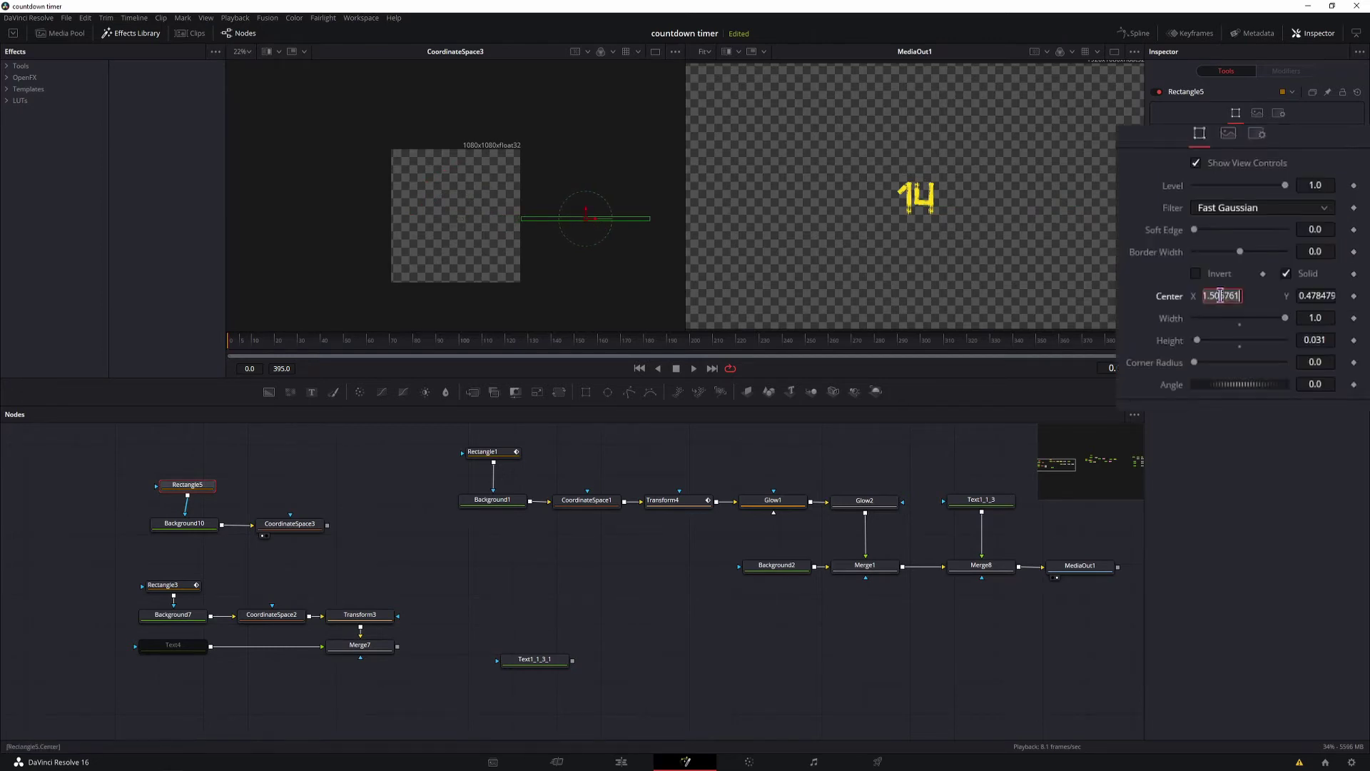
key(BackSpace)
key(Tab)
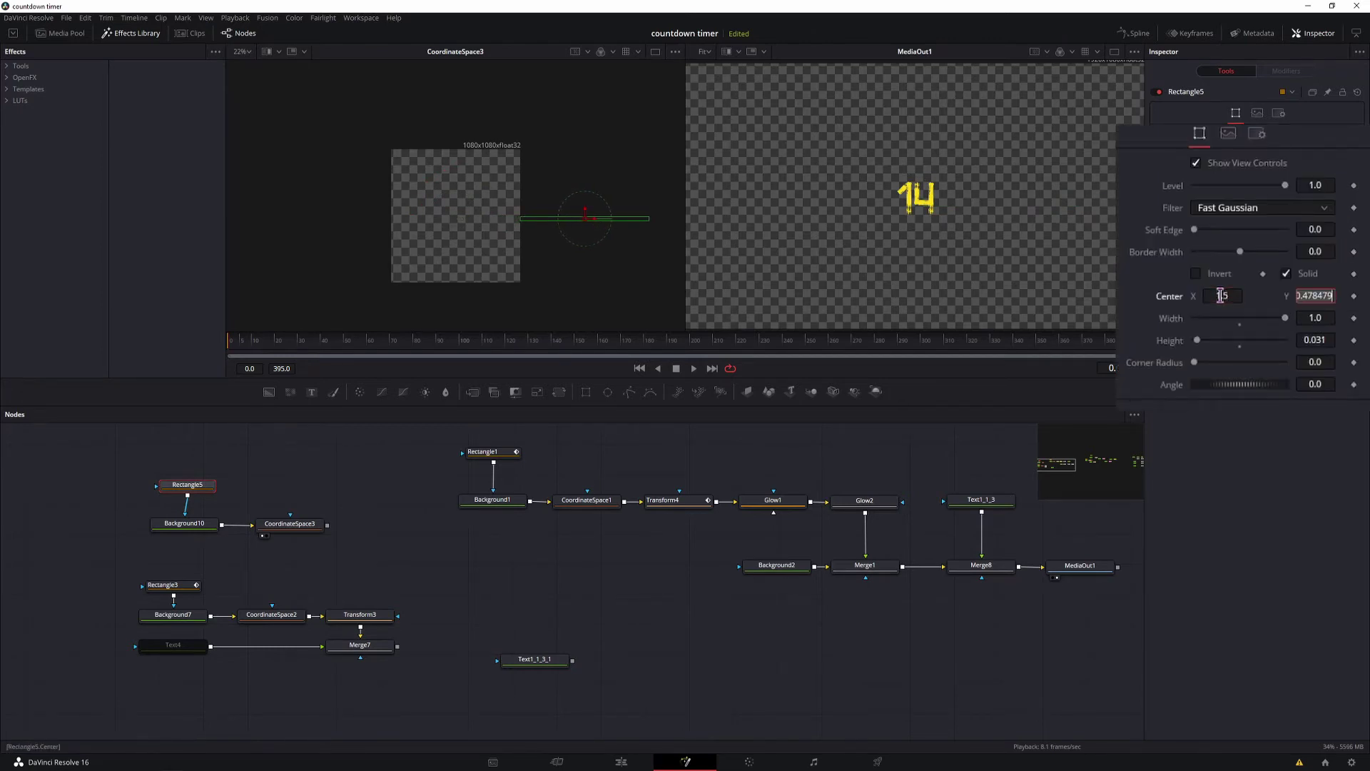
click(1354, 297)
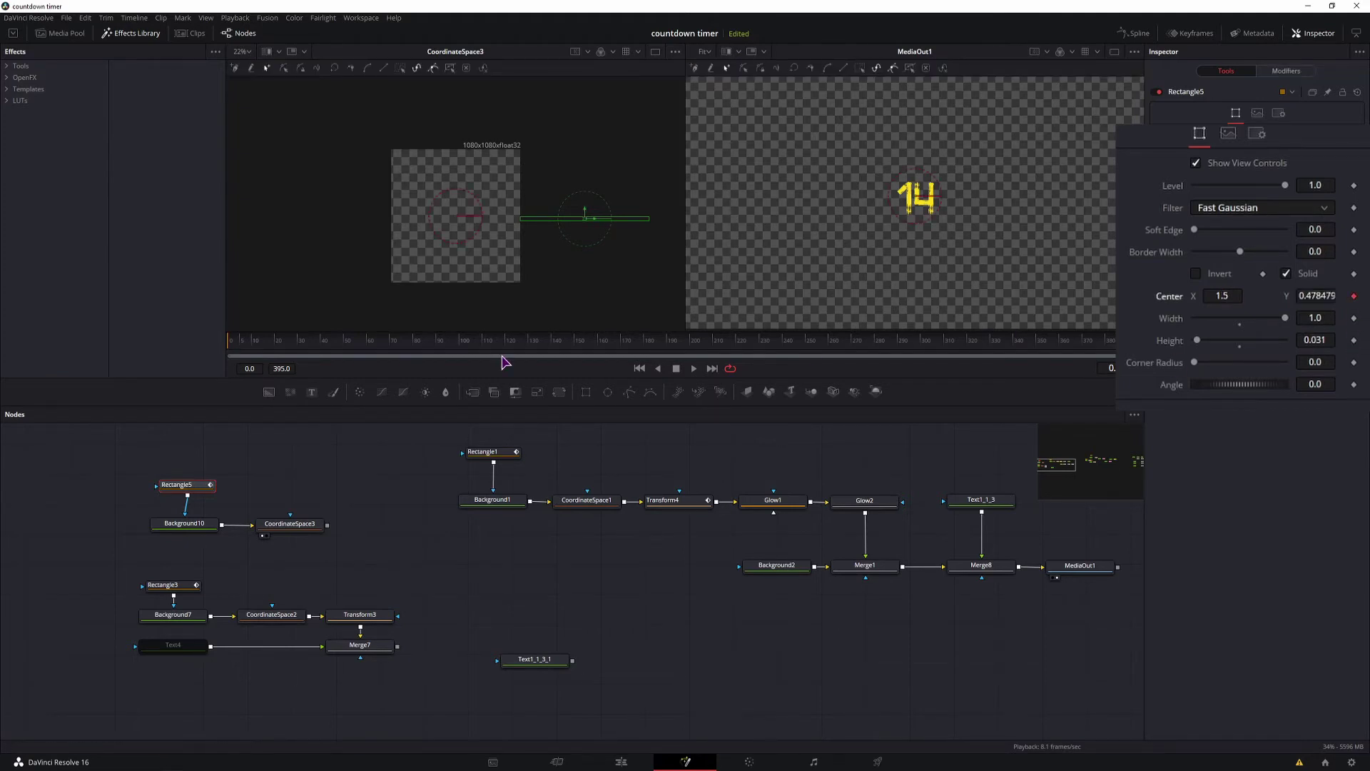
At frame 60, move Rectangle5's centre to a negative X of about -0.5.
click(369, 347)
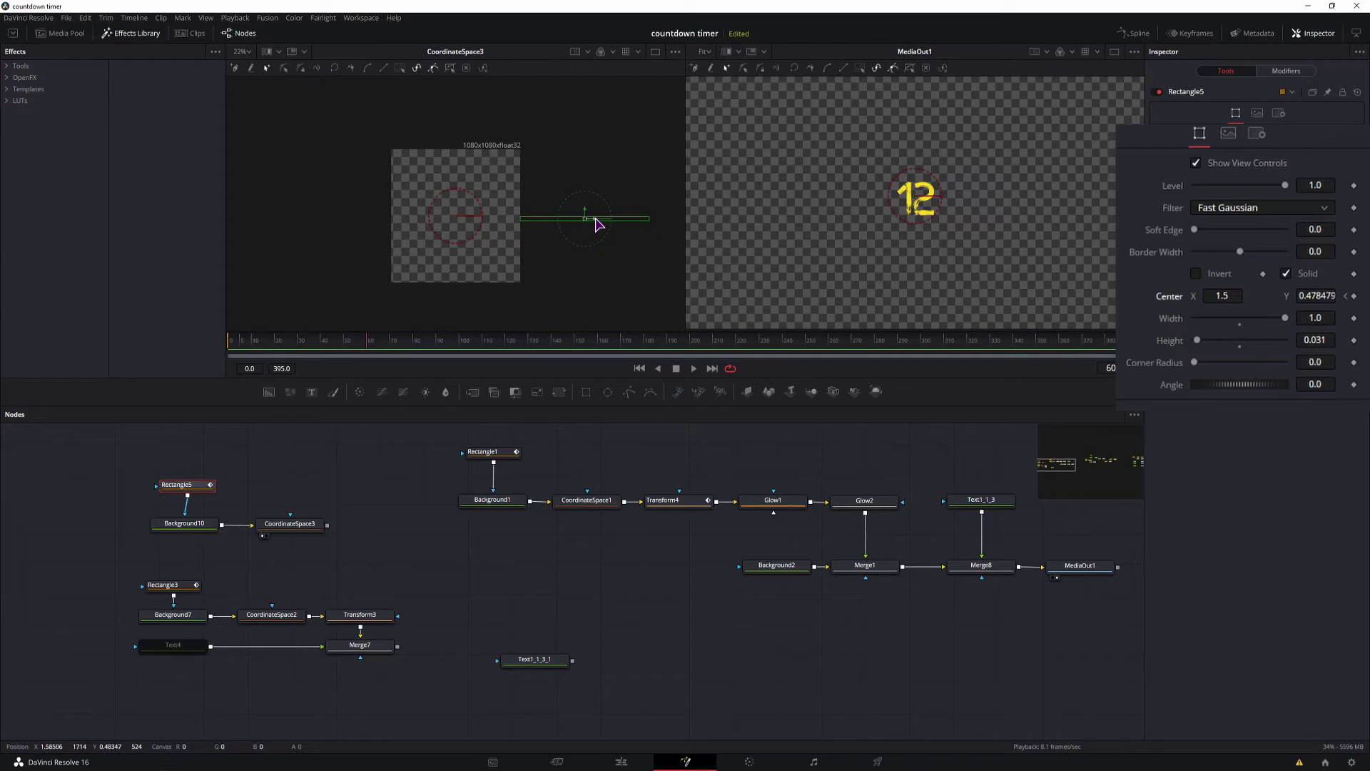
drag(598, 225, 339, 224)
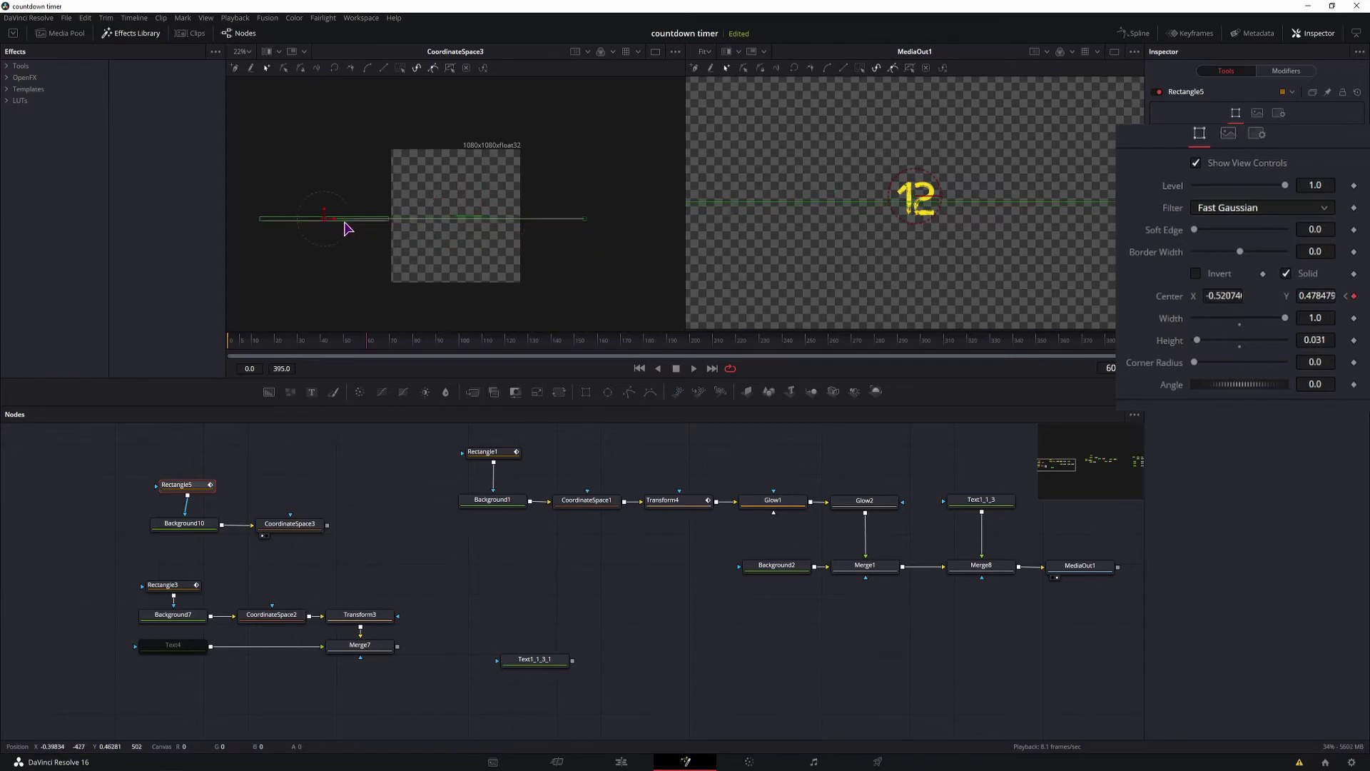
click(1227, 297)
text(-0.1)
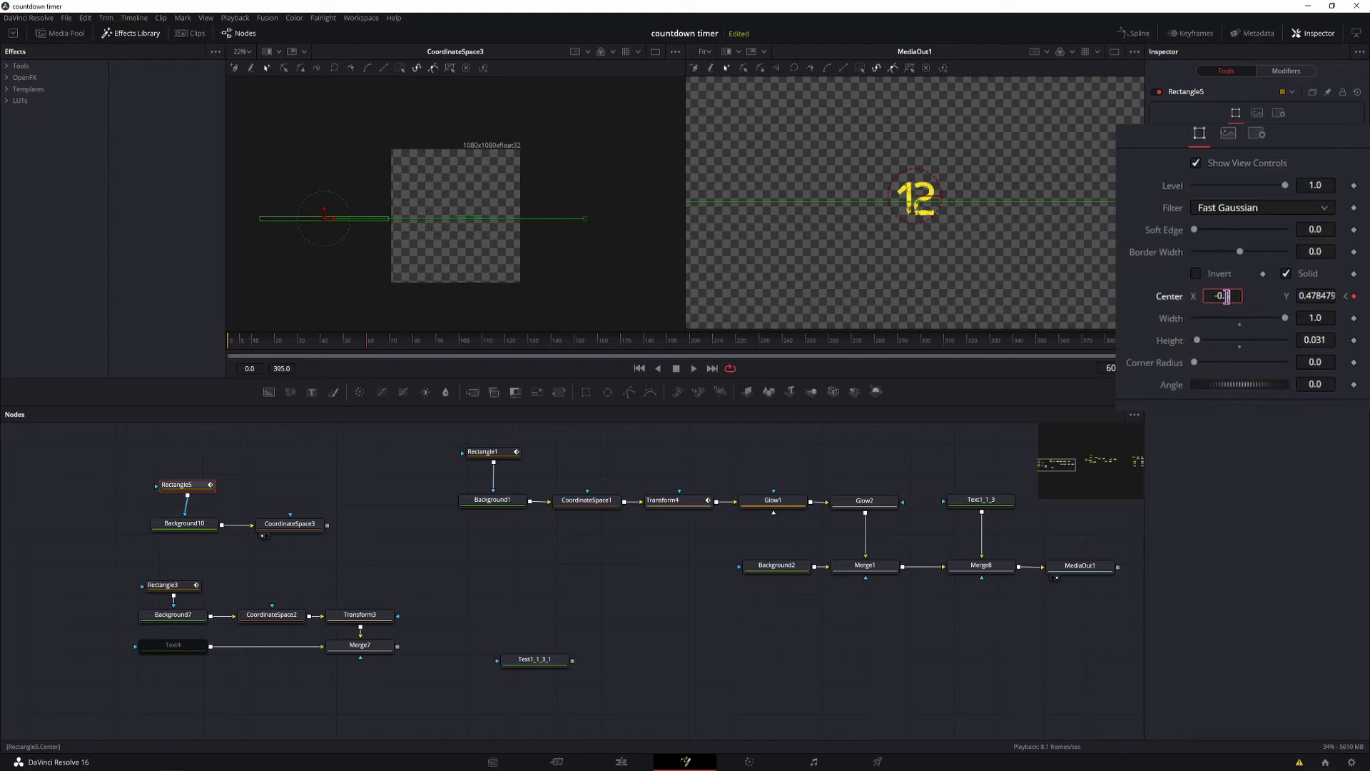
key(Return)
key(Home)
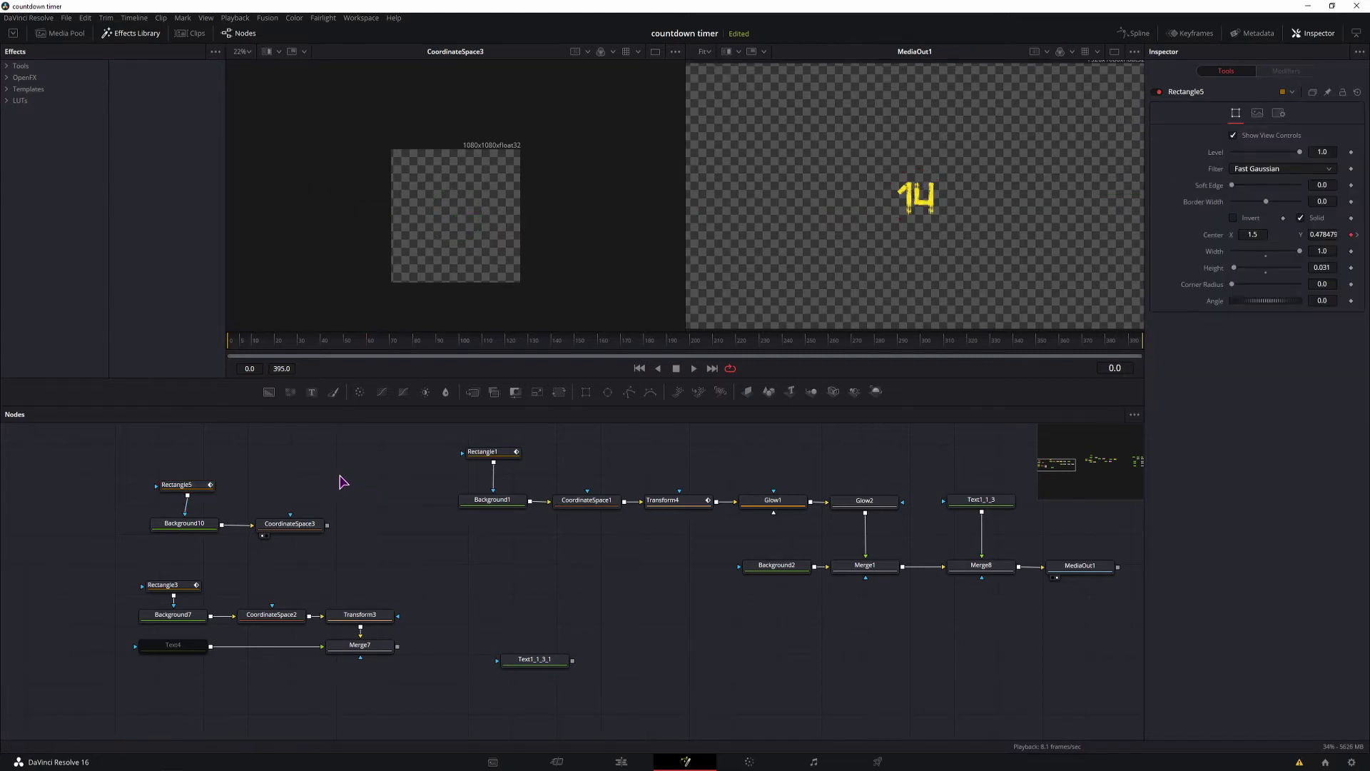
click(190, 487)
Set Rectangle5's Center Displacement curve to Set Loop > Loop in the Spline editor.
click(1137, 33)
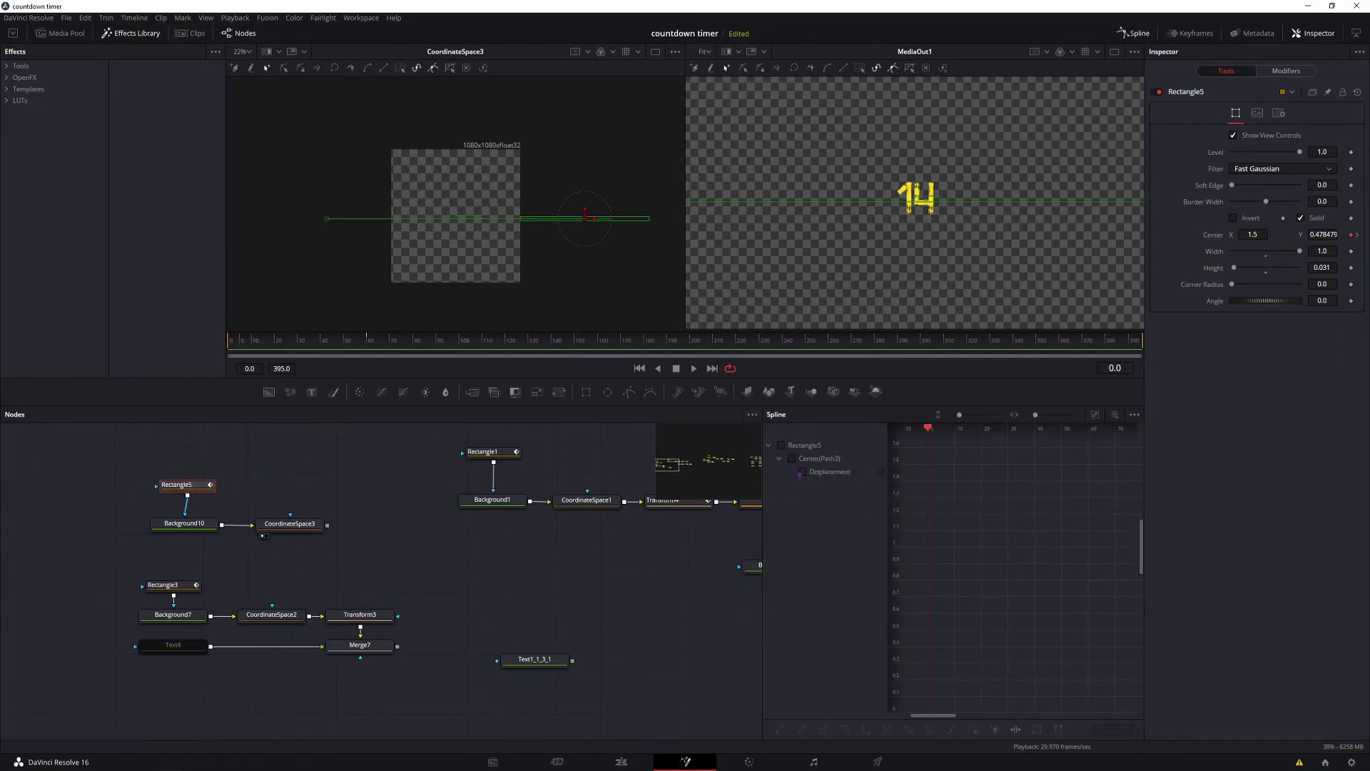
click(802, 472)
drag(1110, 695, 912, 469)
right_click(976, 548)
mouse_move(1014, 430)
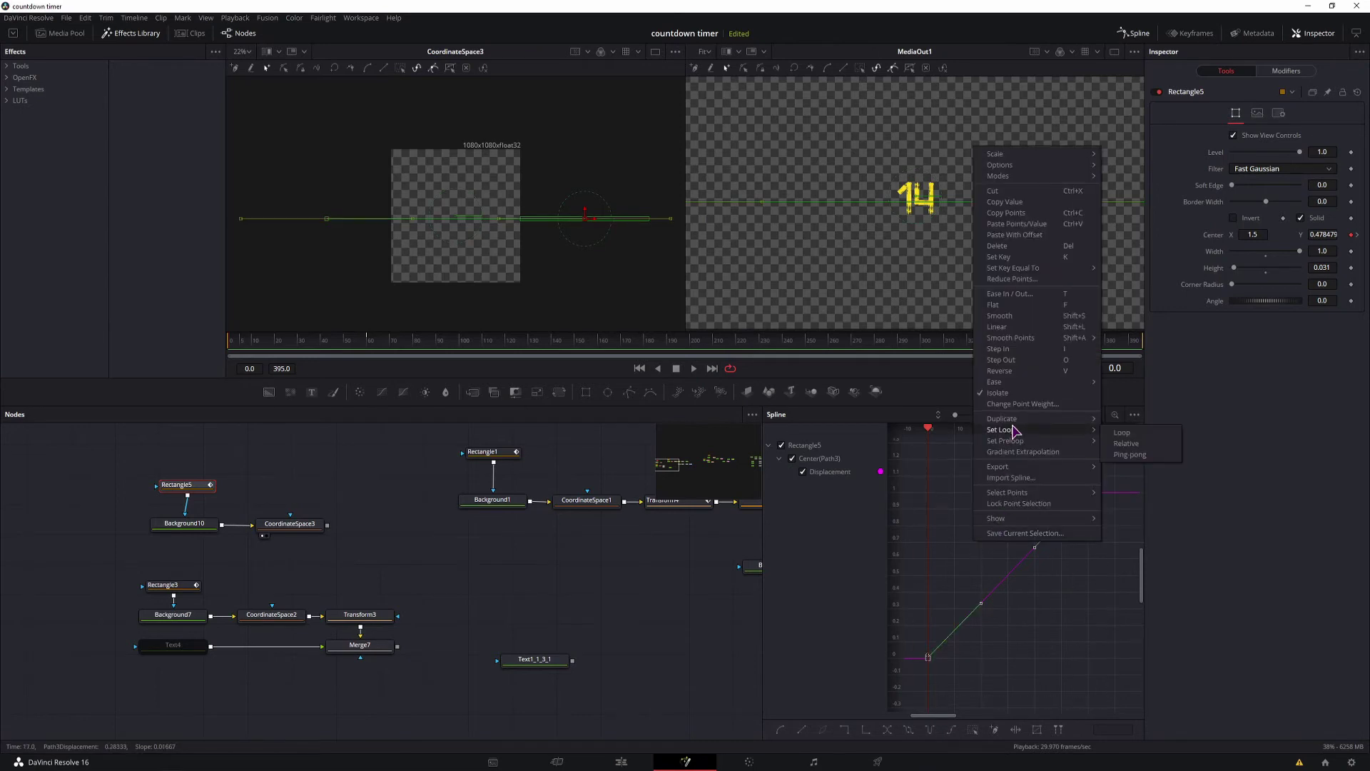
click(1119, 433)
Play from frame 48 to preview the looping arc.
click(340, 352)
key(space)
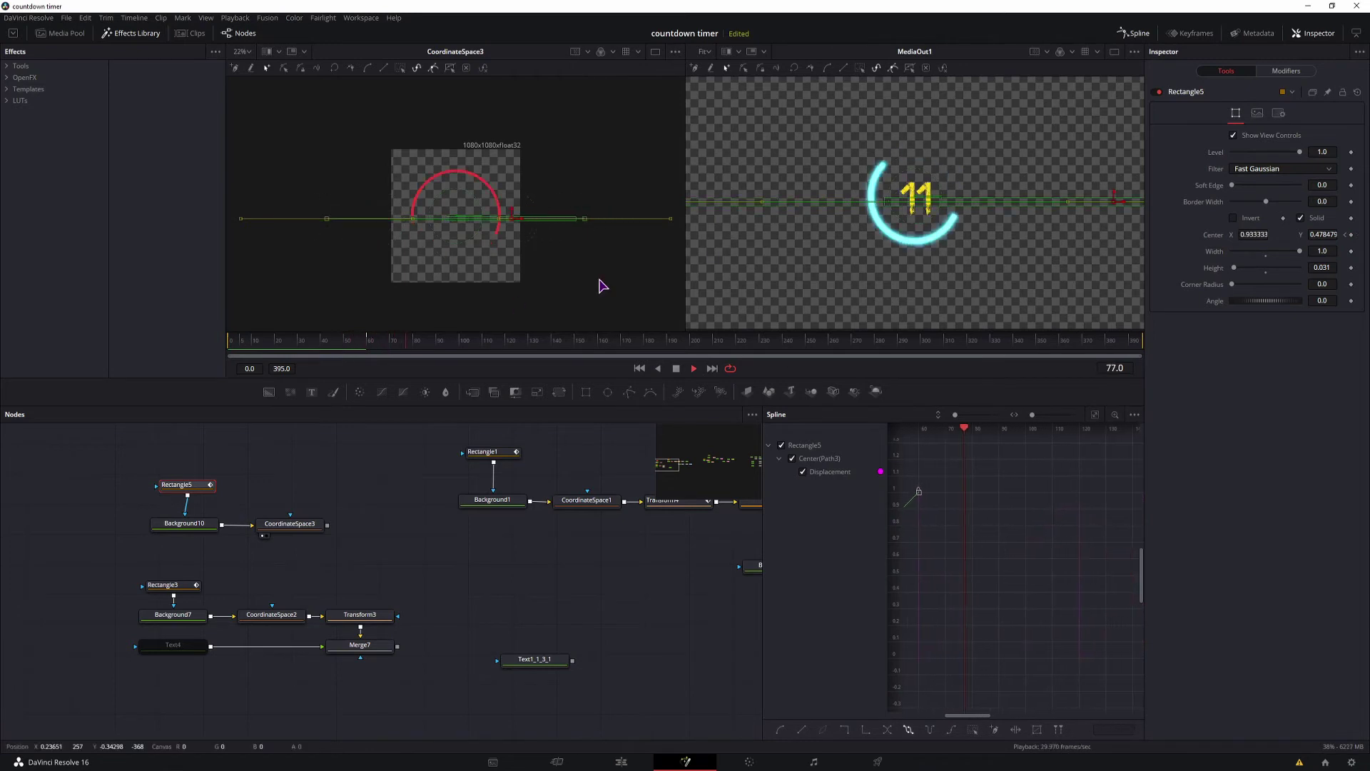
key(space)
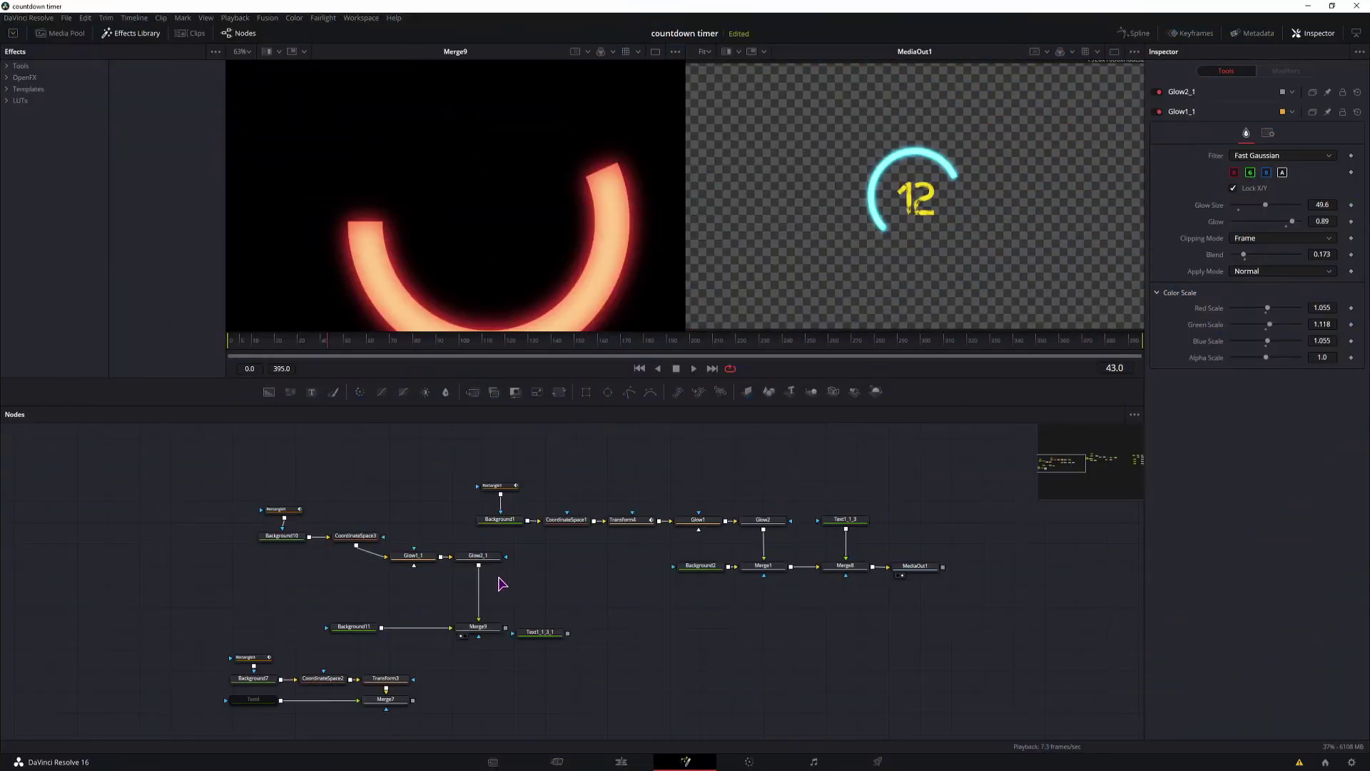
drag(496, 566, 391, 551)
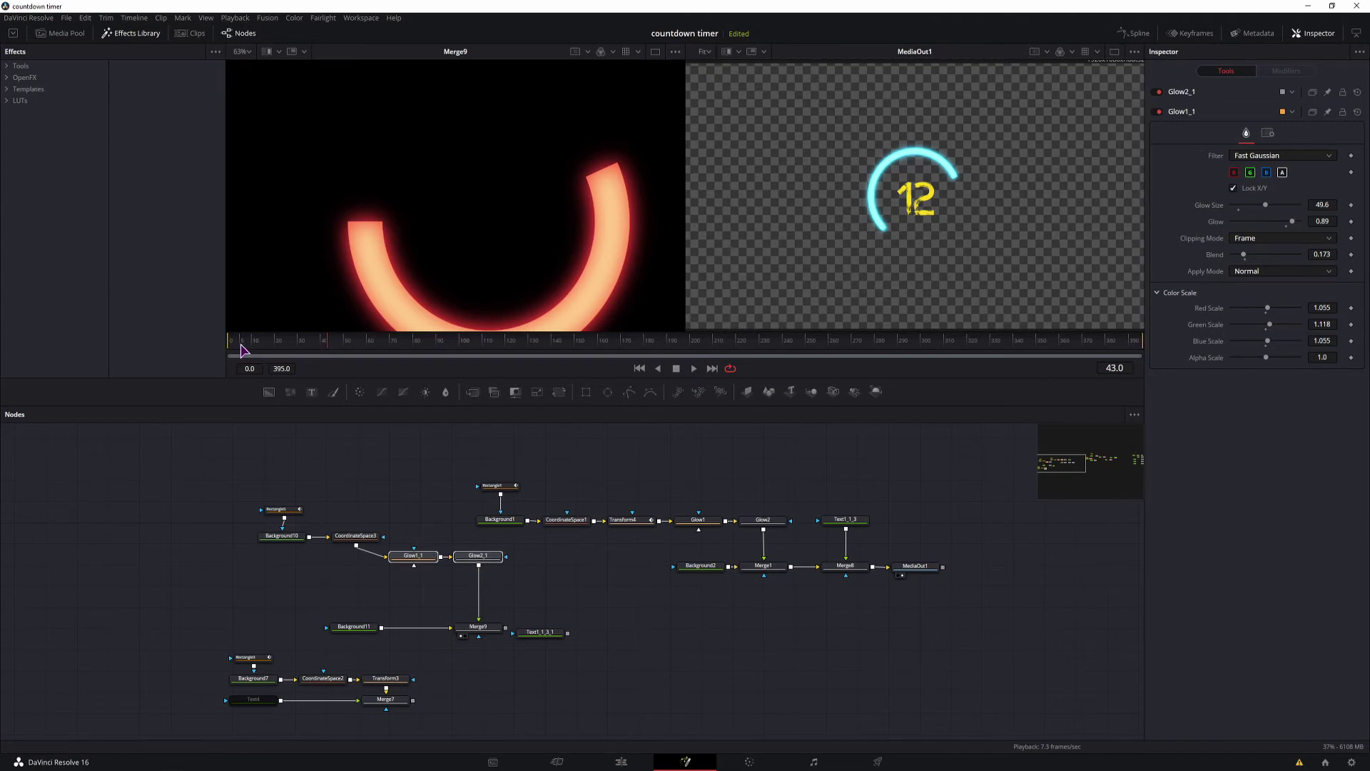
Select Rectangle5 at frame 0, then at frame 60 bring up Text1_1_3_1's settings.
drag(243, 350, 228, 349)
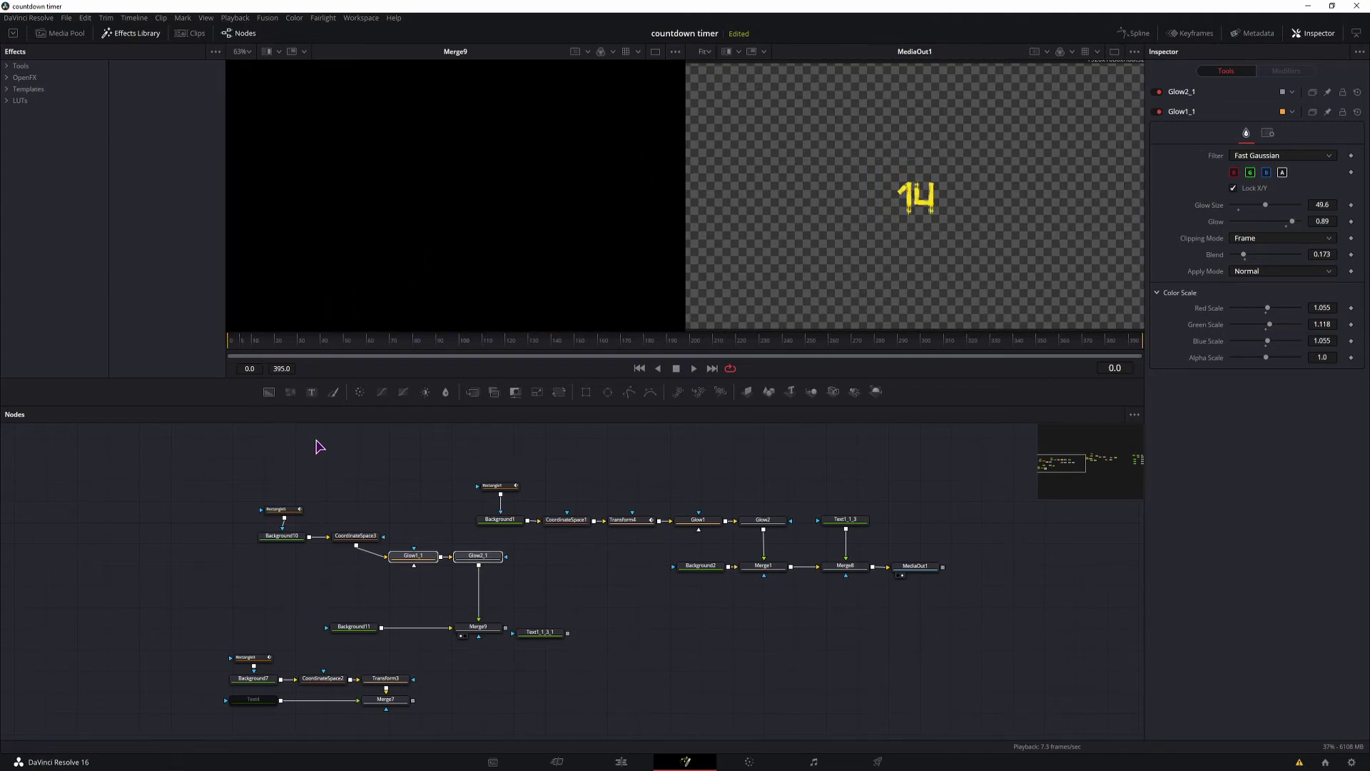
click(277, 510)
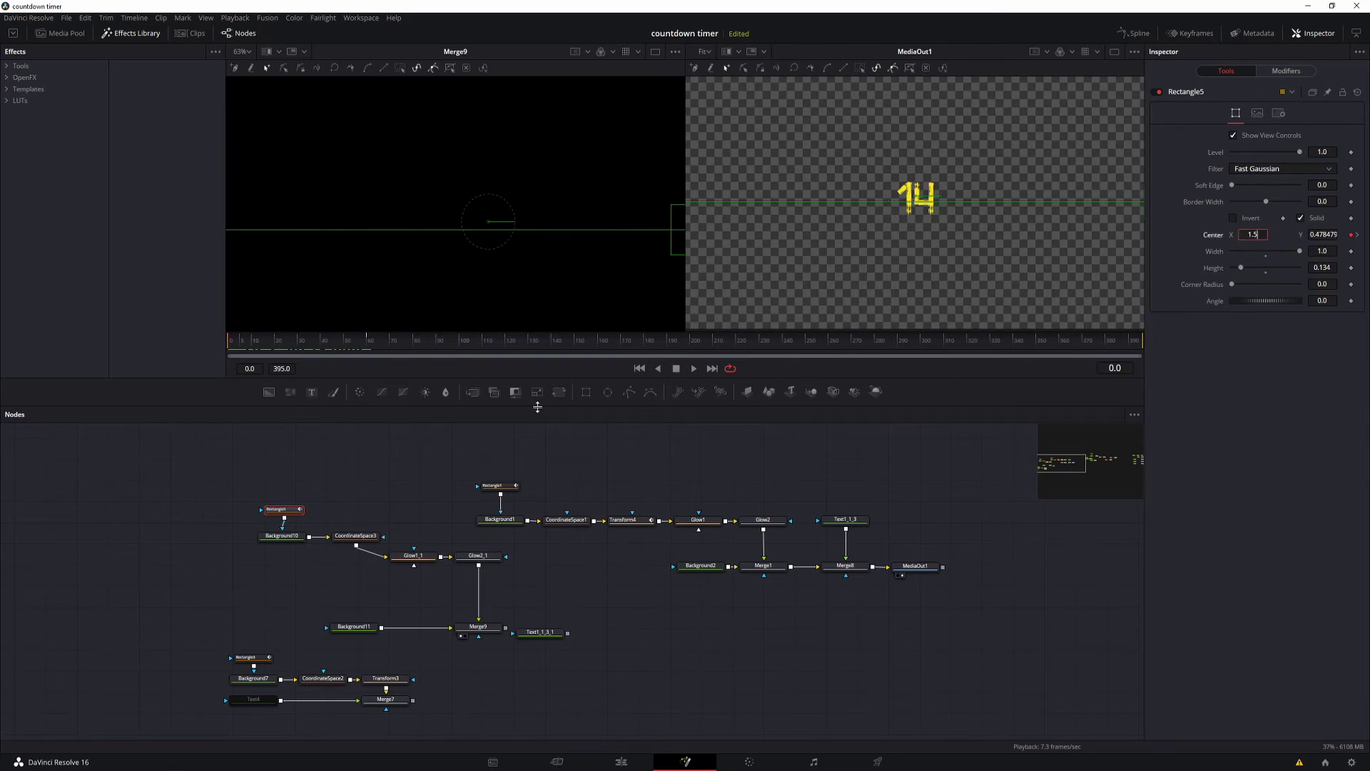
click(369, 344)
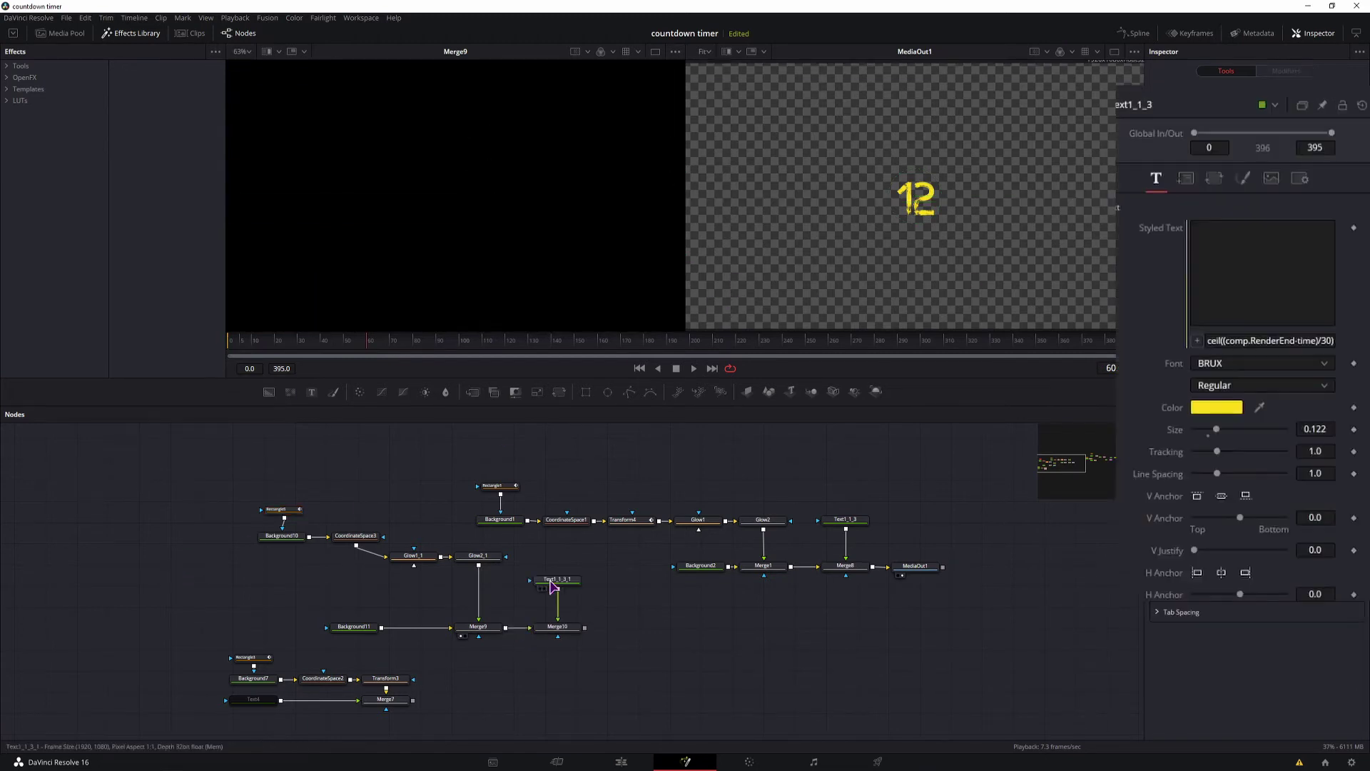
click(552, 586)
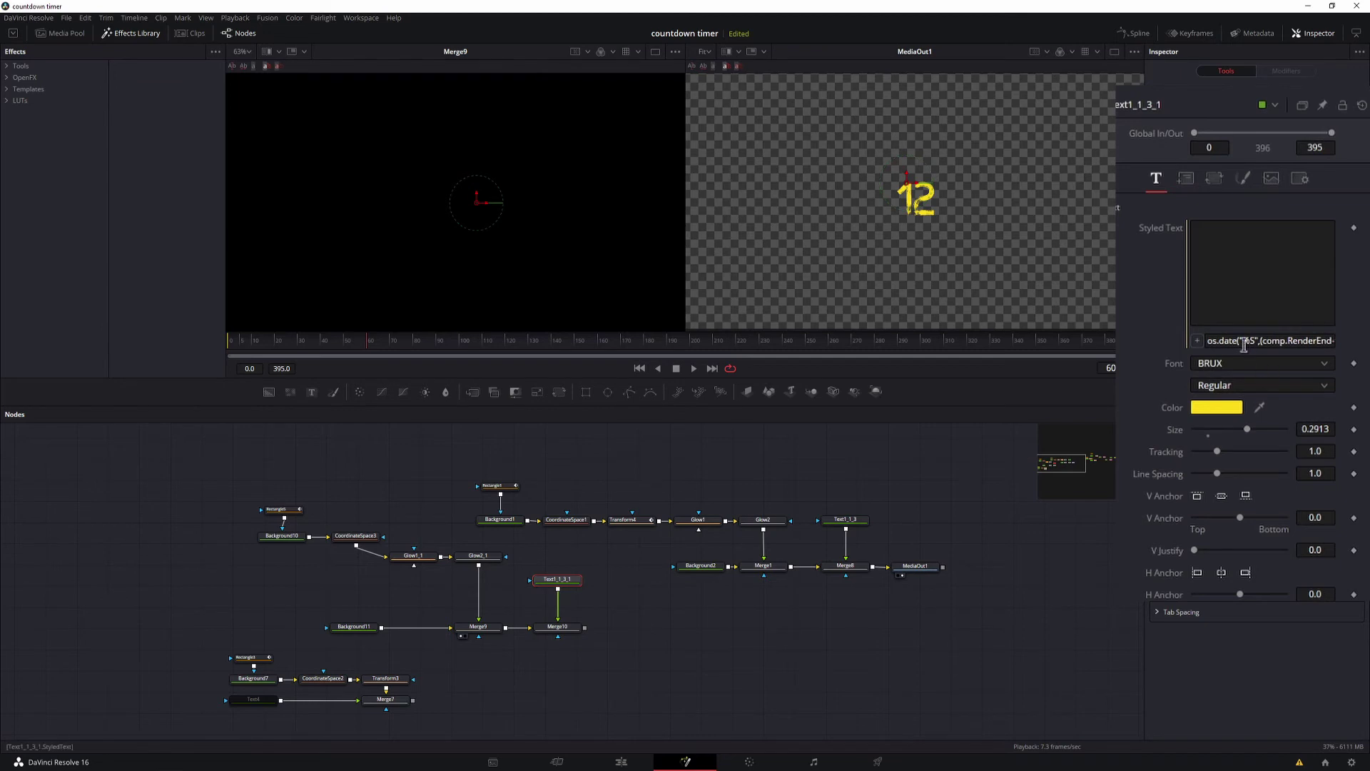
Paste os.date("%S",(comp.RenderEnd-time)/30) into Text1_1_3_1's Styled Text and place Transform6 before Merge9.
right_click(1243, 289)
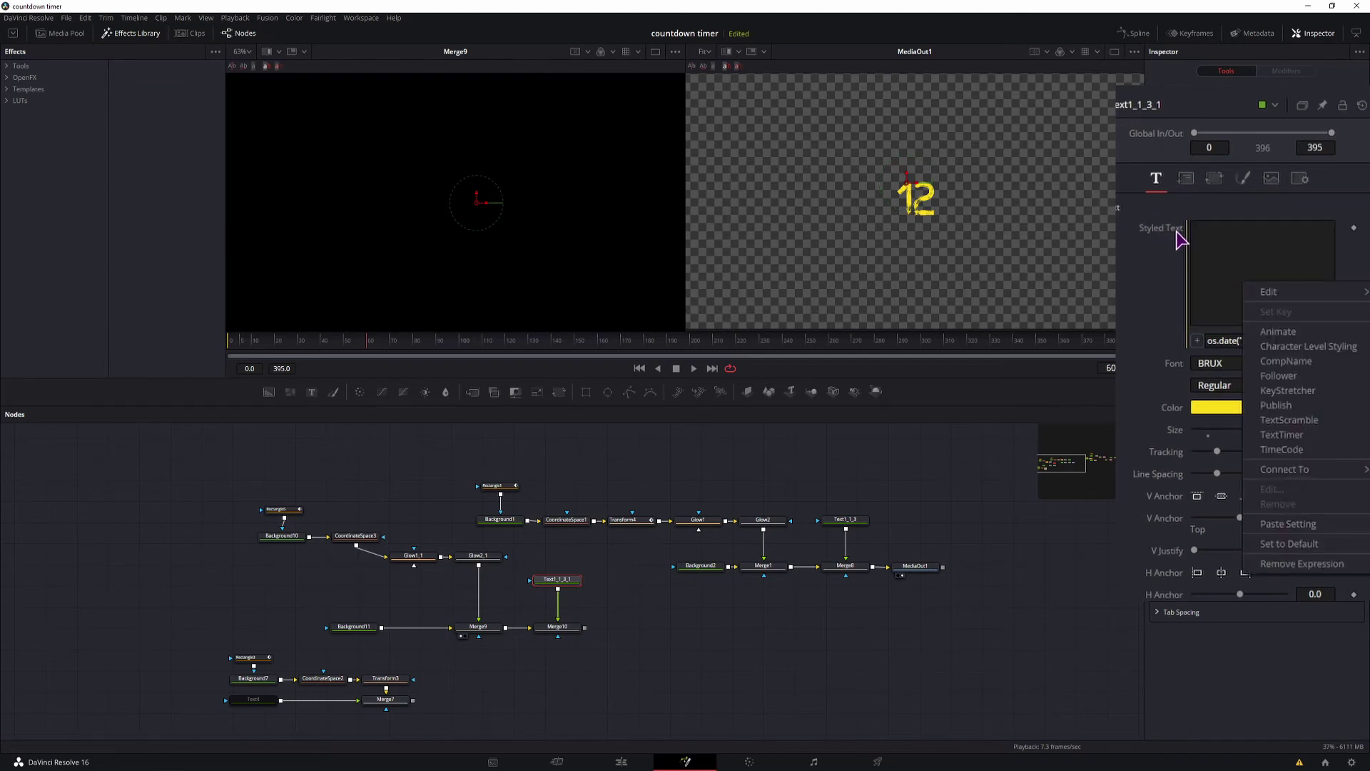
click(1270, 567)
right_click(1239, 276)
click(1274, 554)
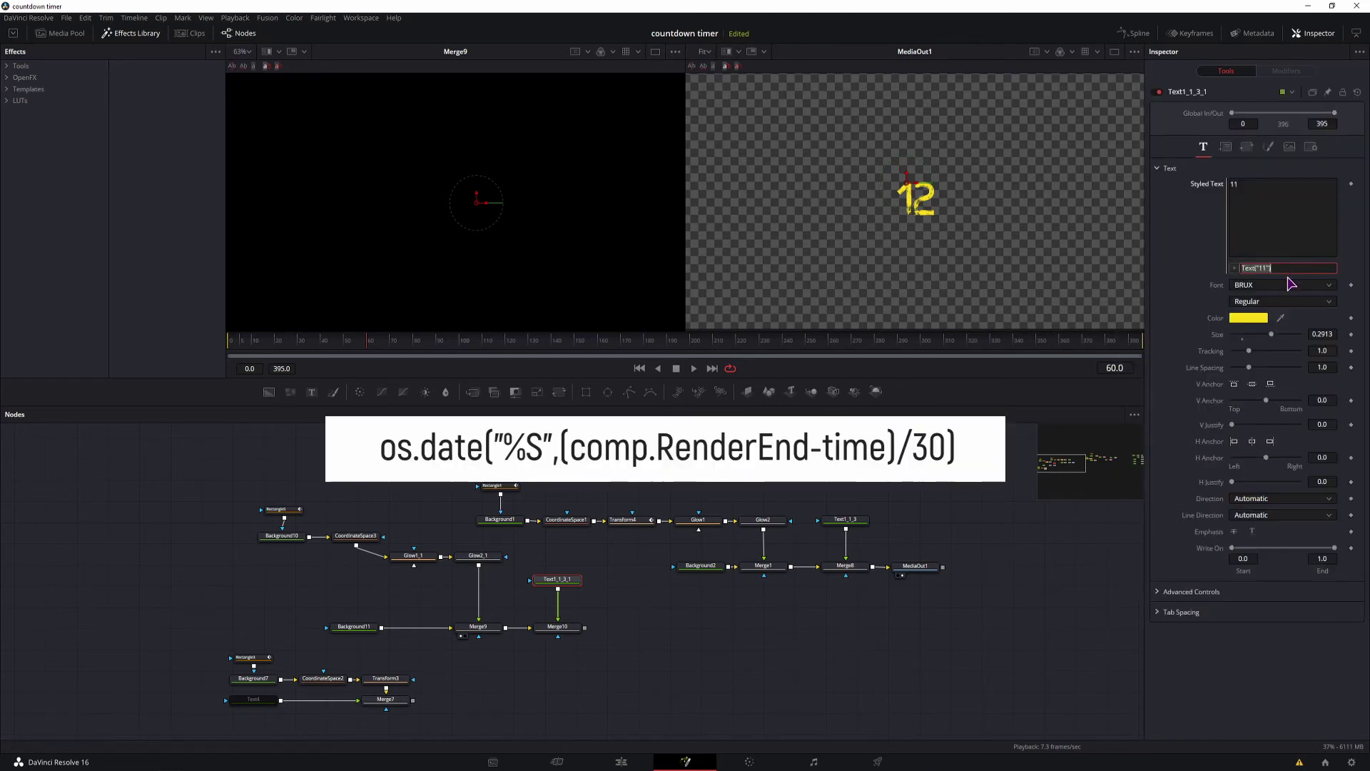
key(ctrl+a)
text(os.date("%S",(comp.RenderEnd-time)/30))
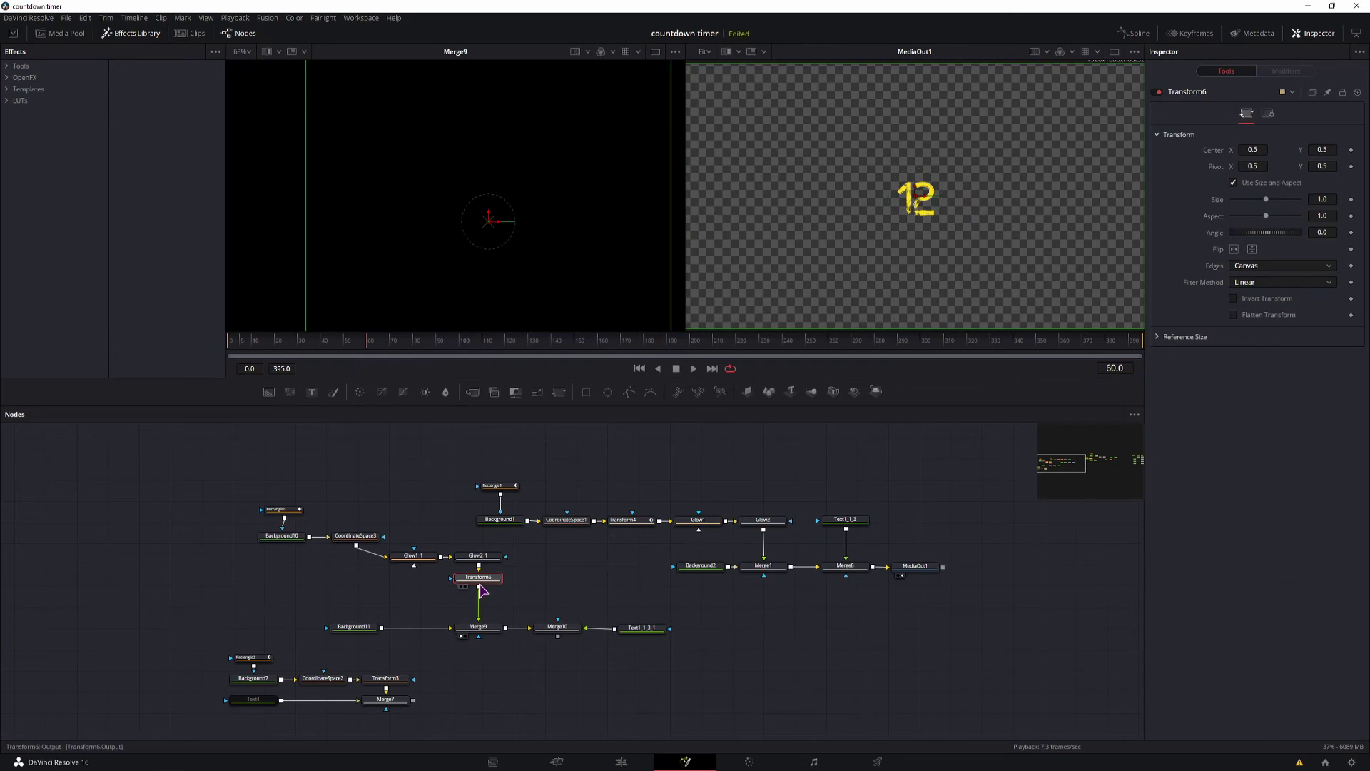
drag(481, 585, 481, 599)
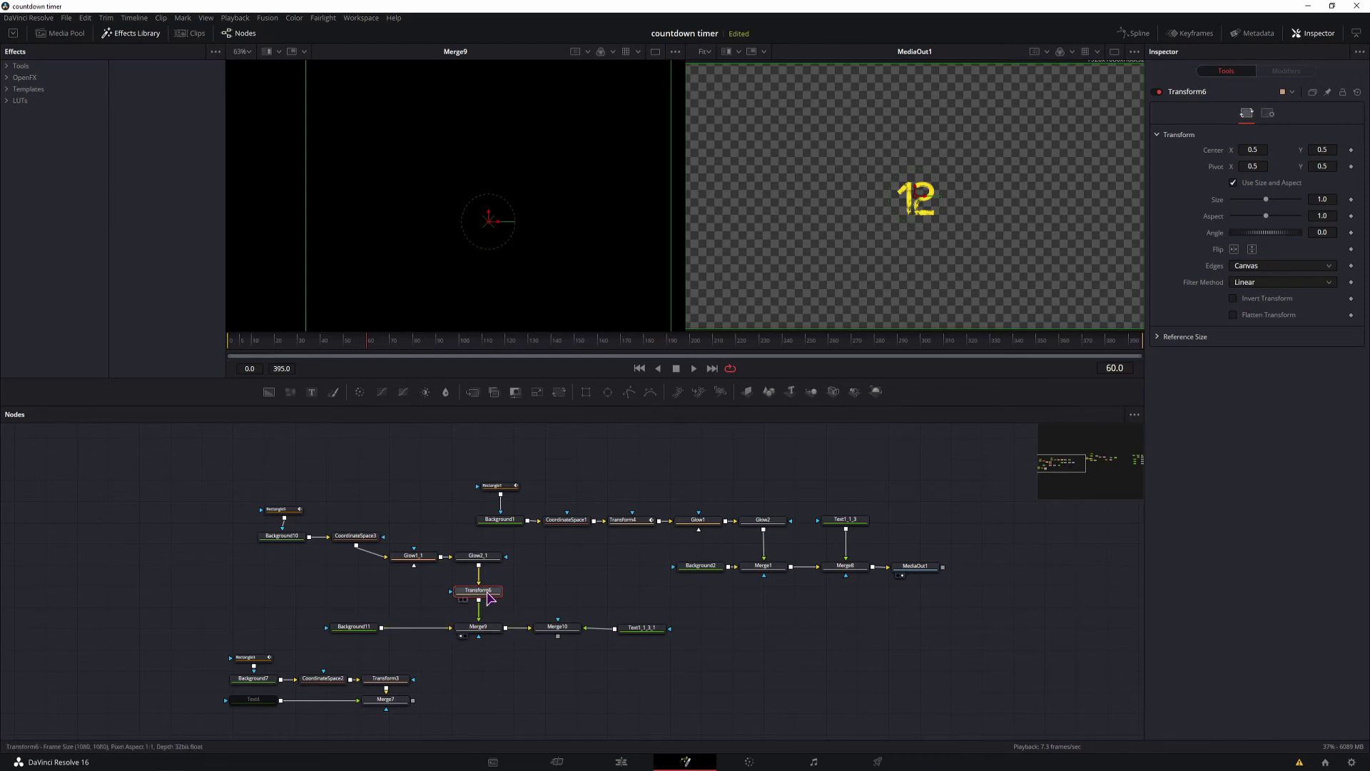
Keyframe Transform6's Angle at 0 on frame 0 and 360 on frame 60.
click(271, 347)
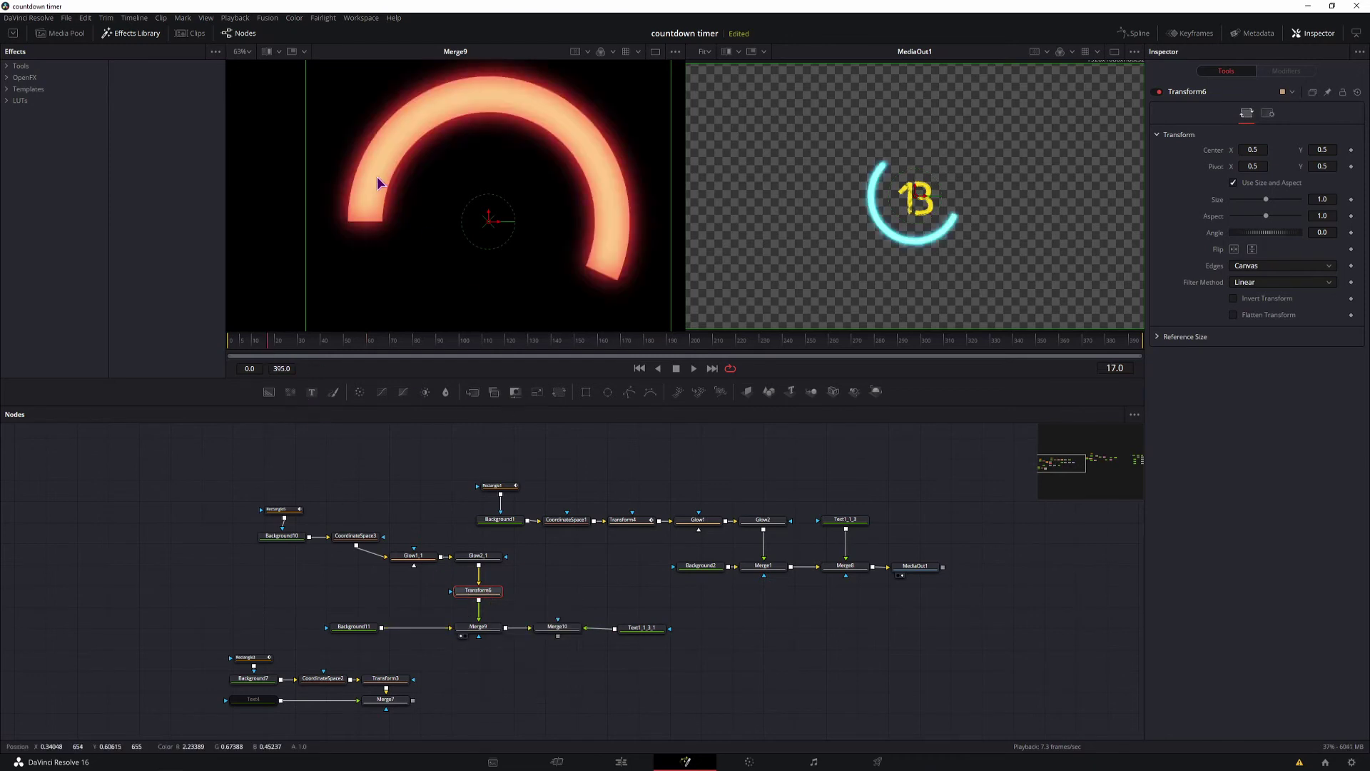
text(270)
key(Tab)
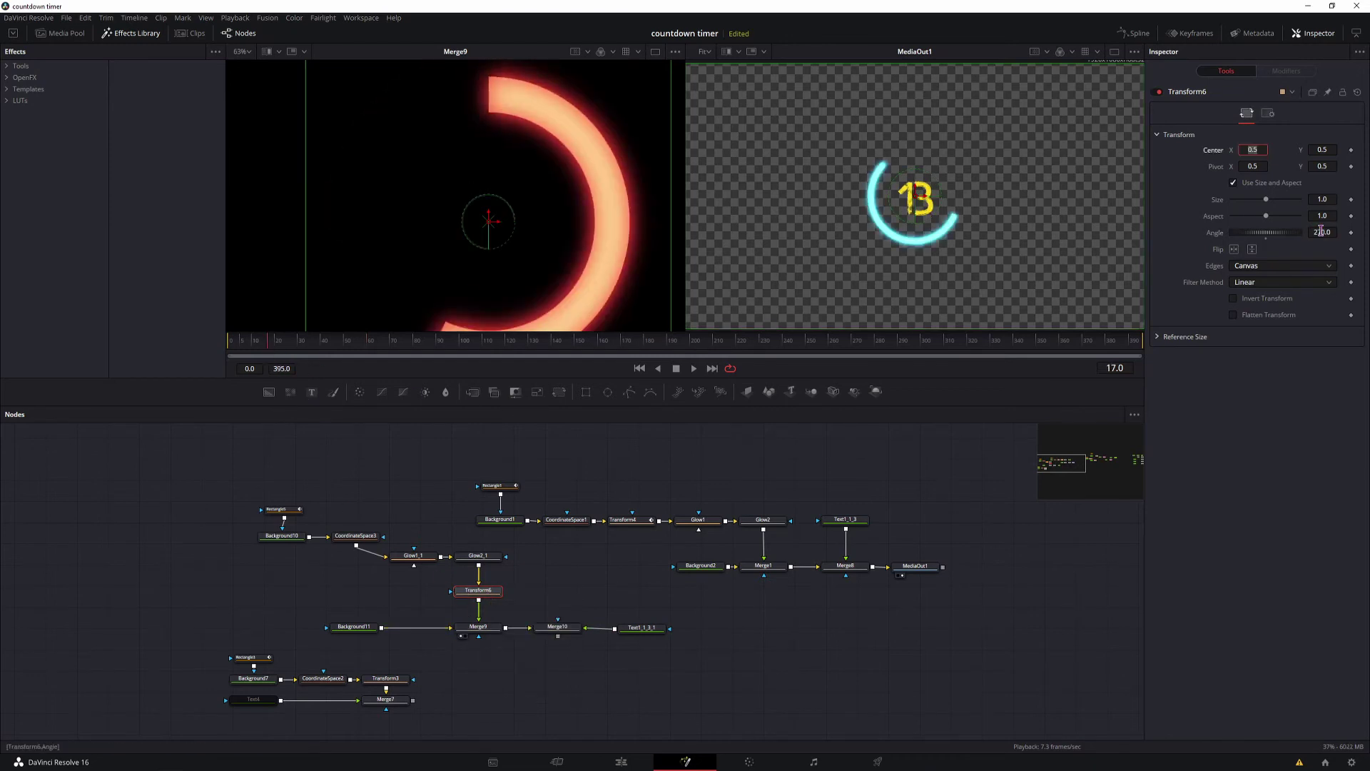
click(236, 340)
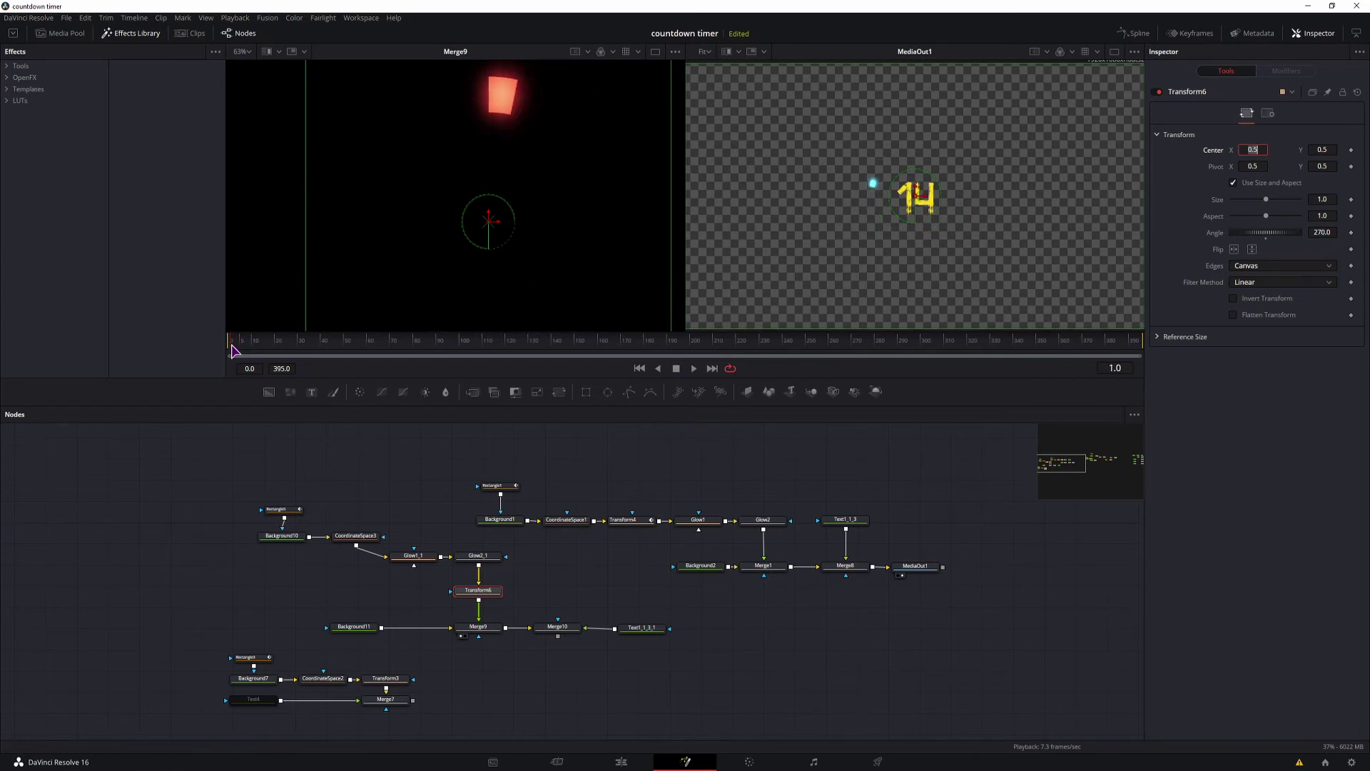
click(1322, 232)
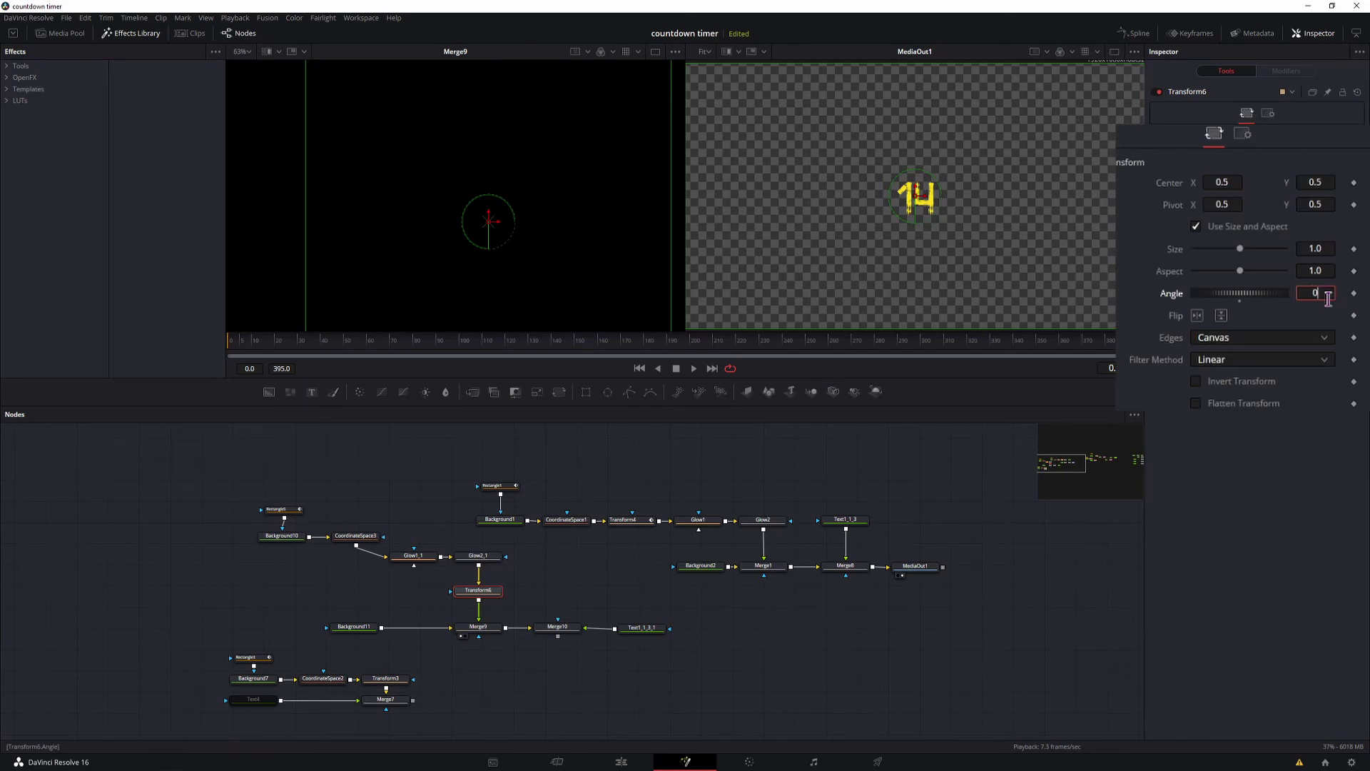
click(1354, 294)
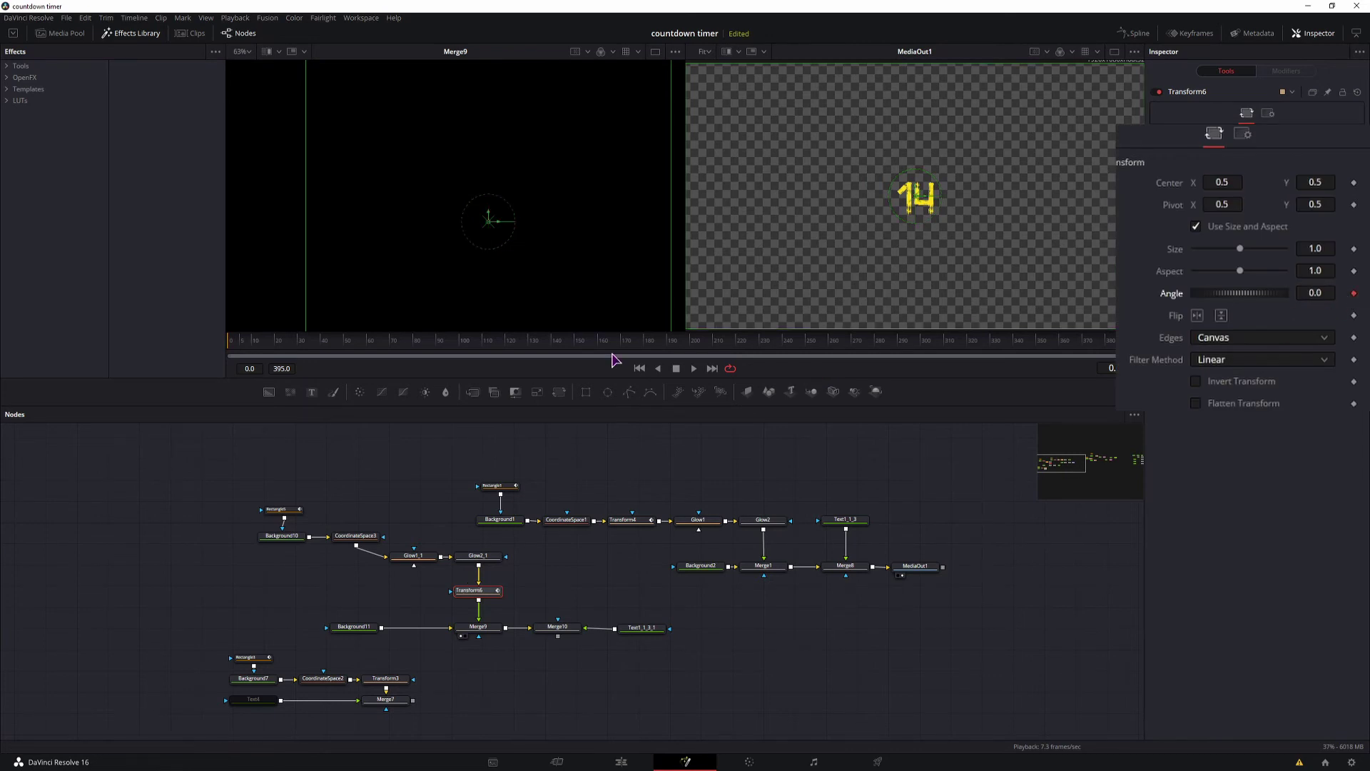
click(369, 346)
click(1317, 292)
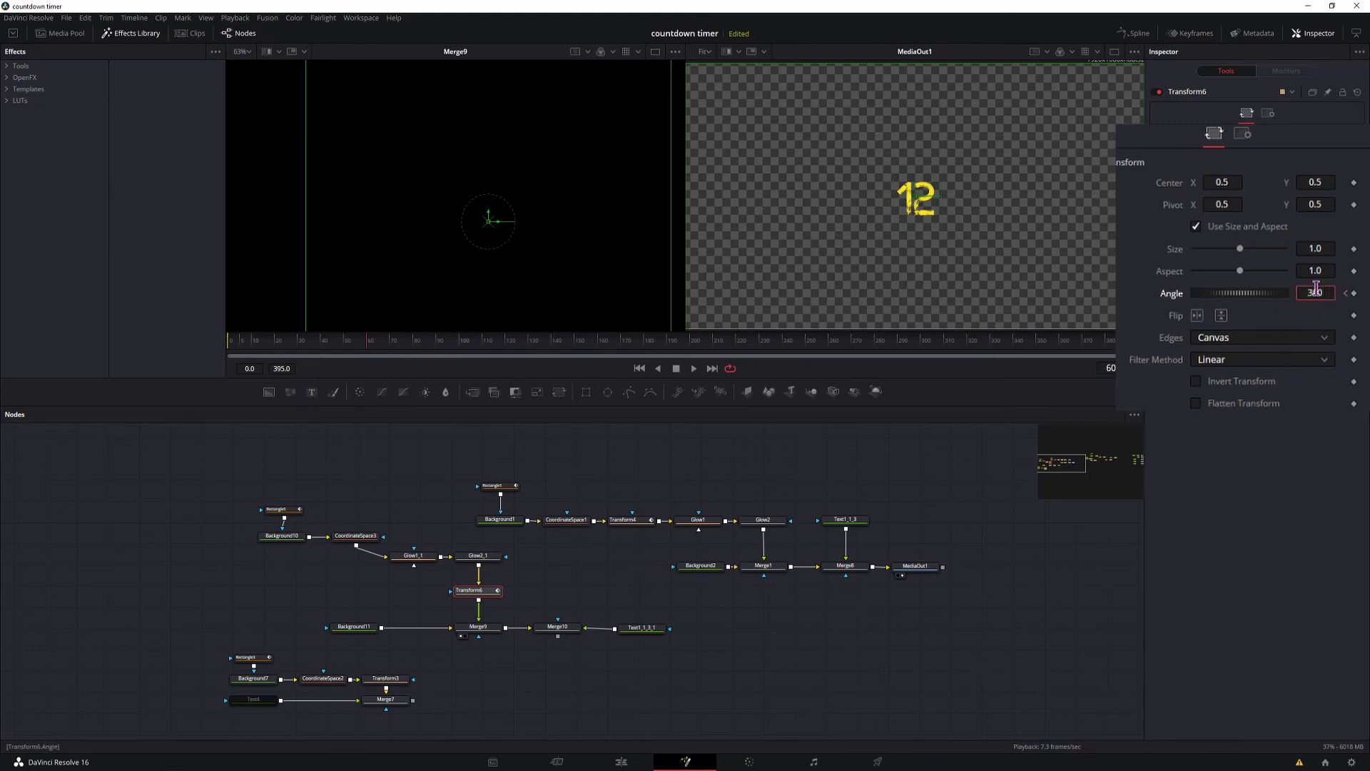
text(360)
key(Tab)
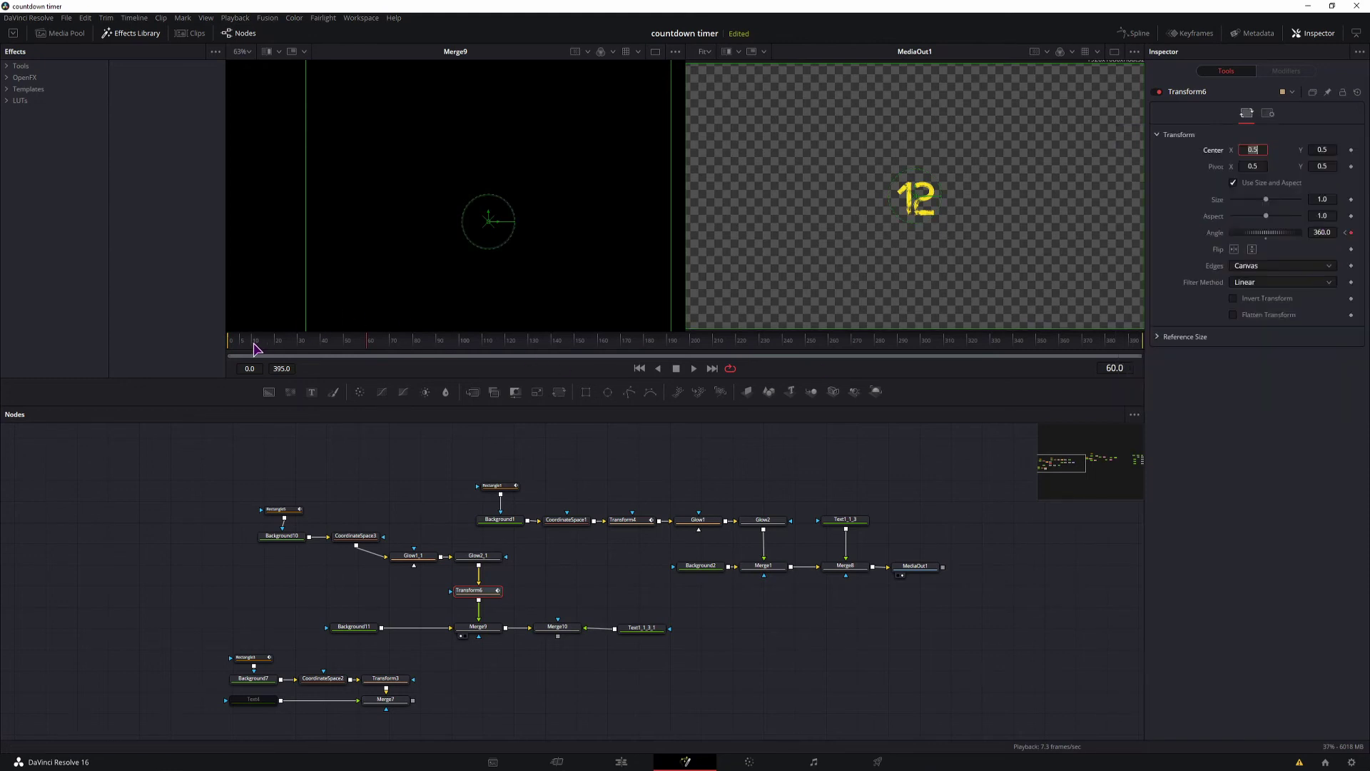
Preview the spinning arc from frame 0, then select the Rectangle5 mask.
click(230, 347)
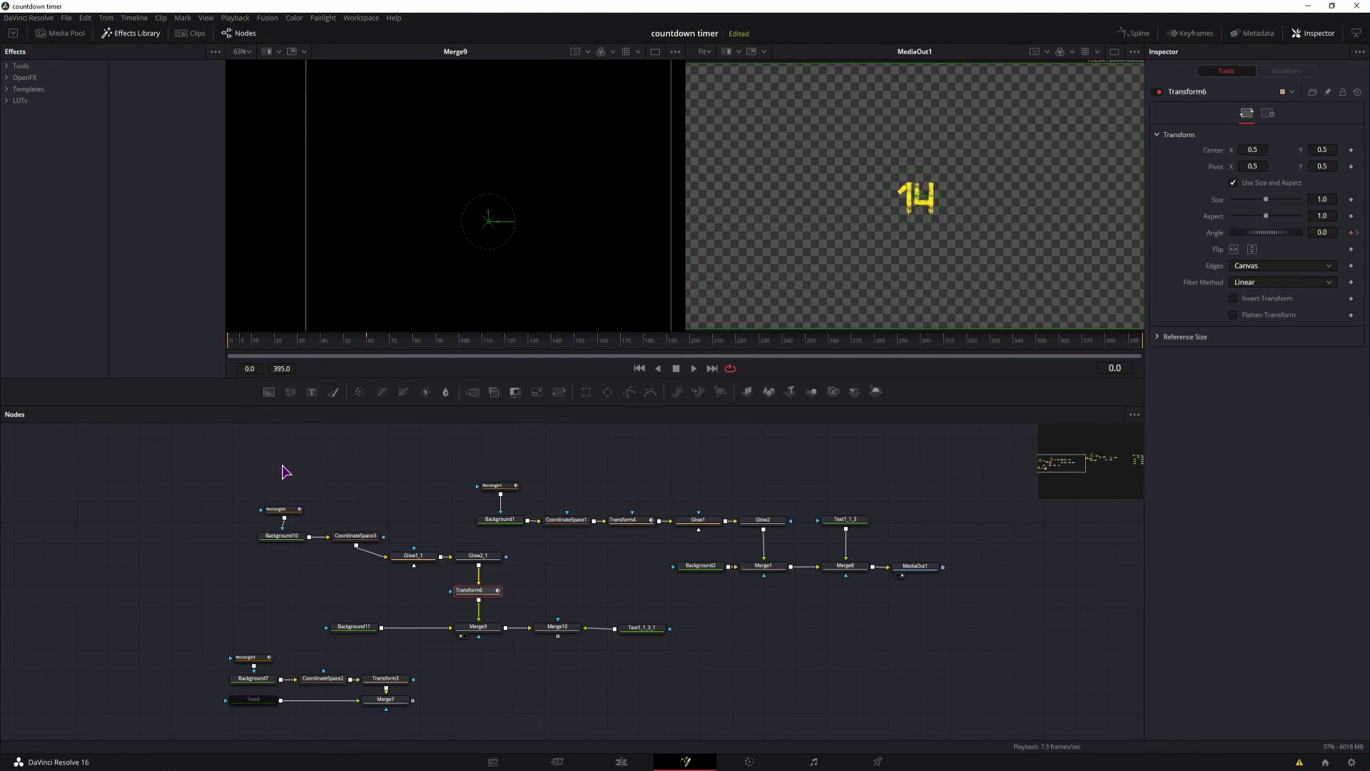
key(space)
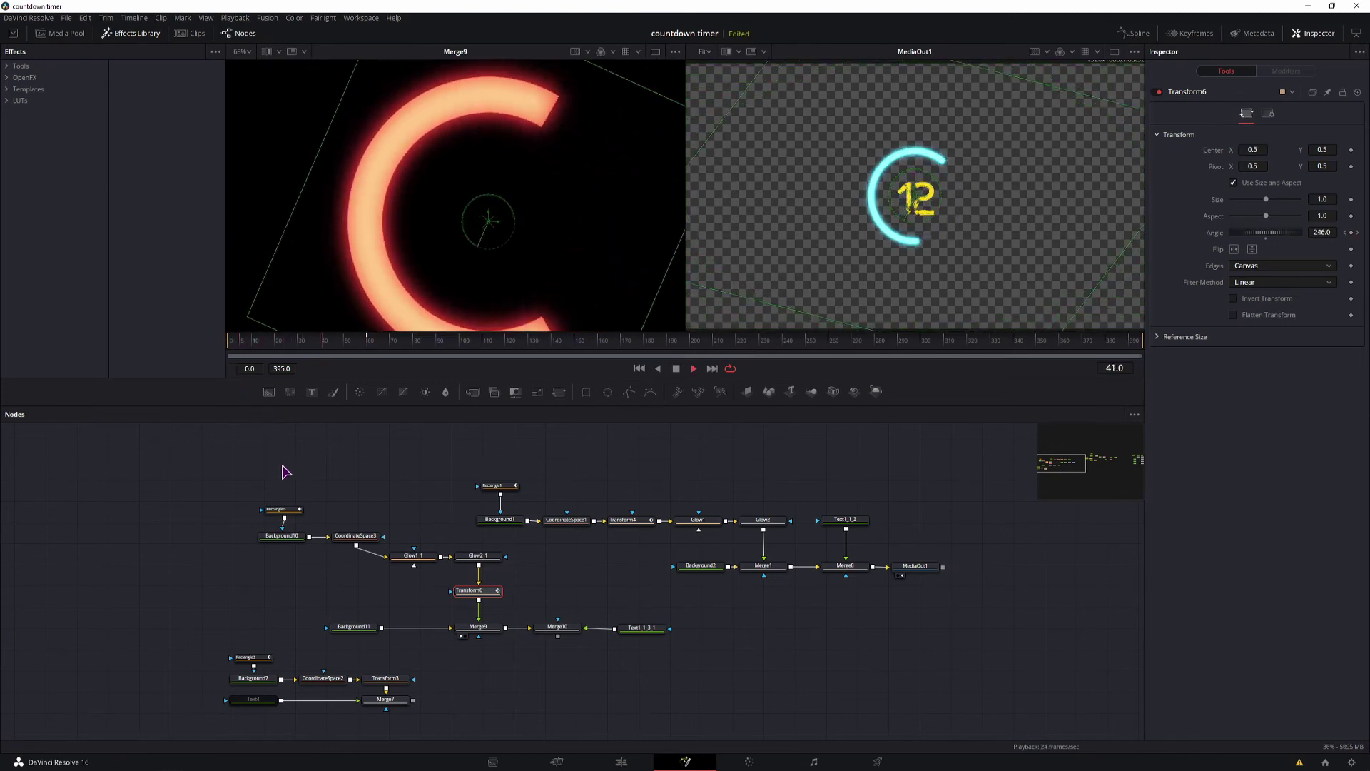
click(231, 348)
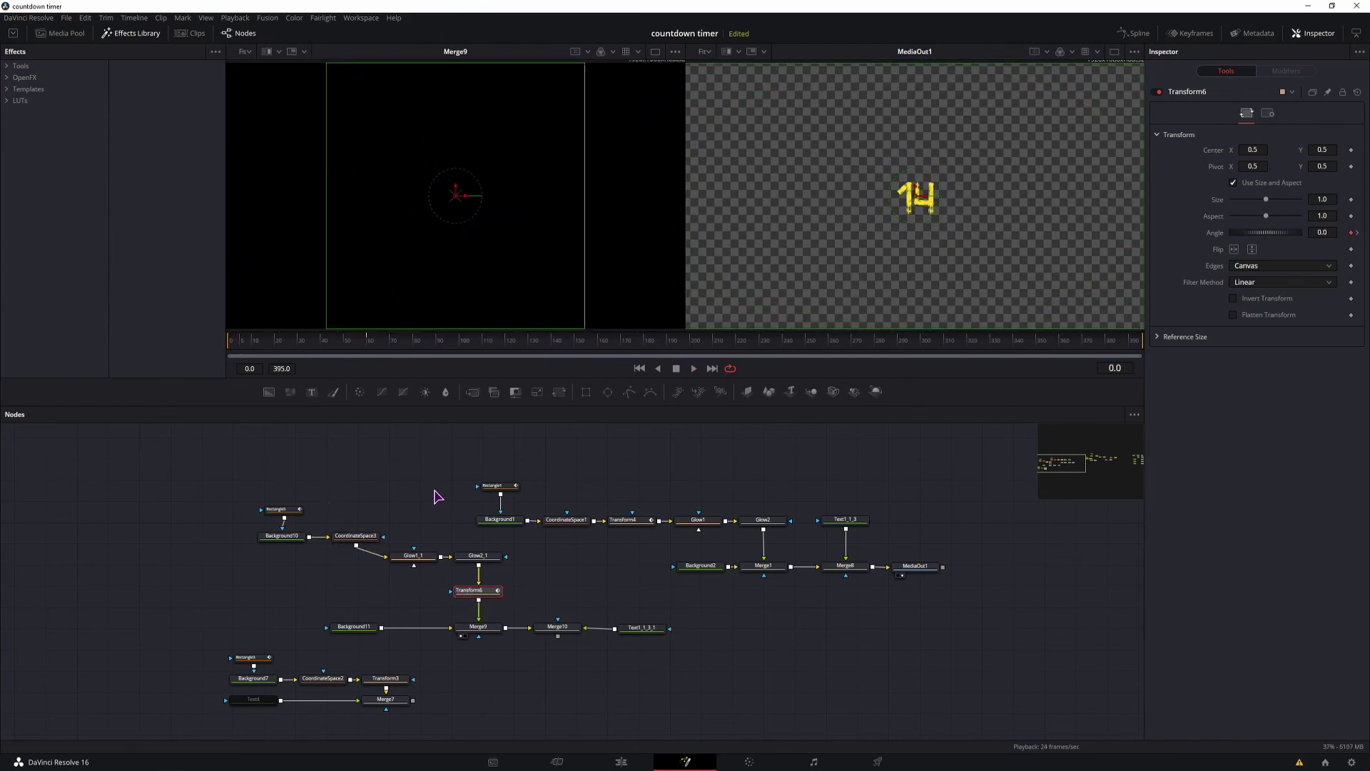
key(space)
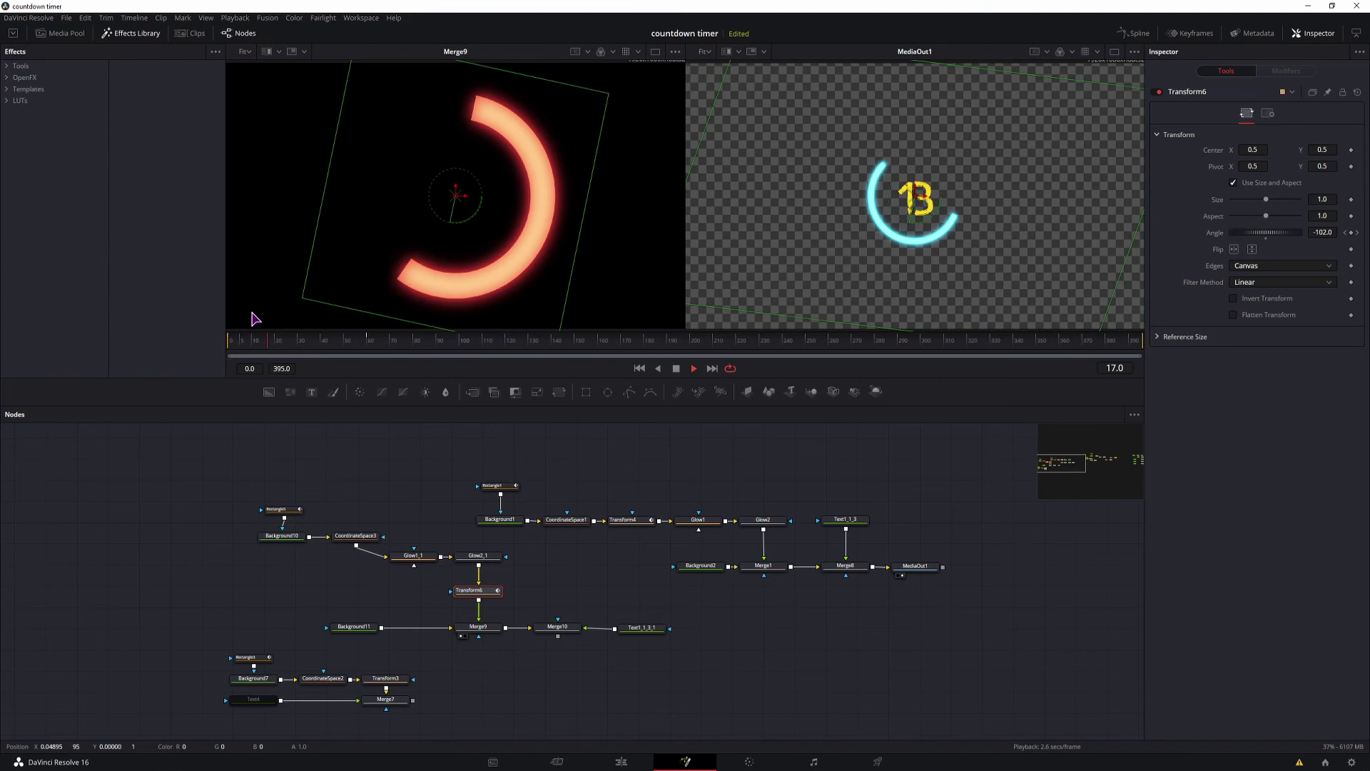
key(space)
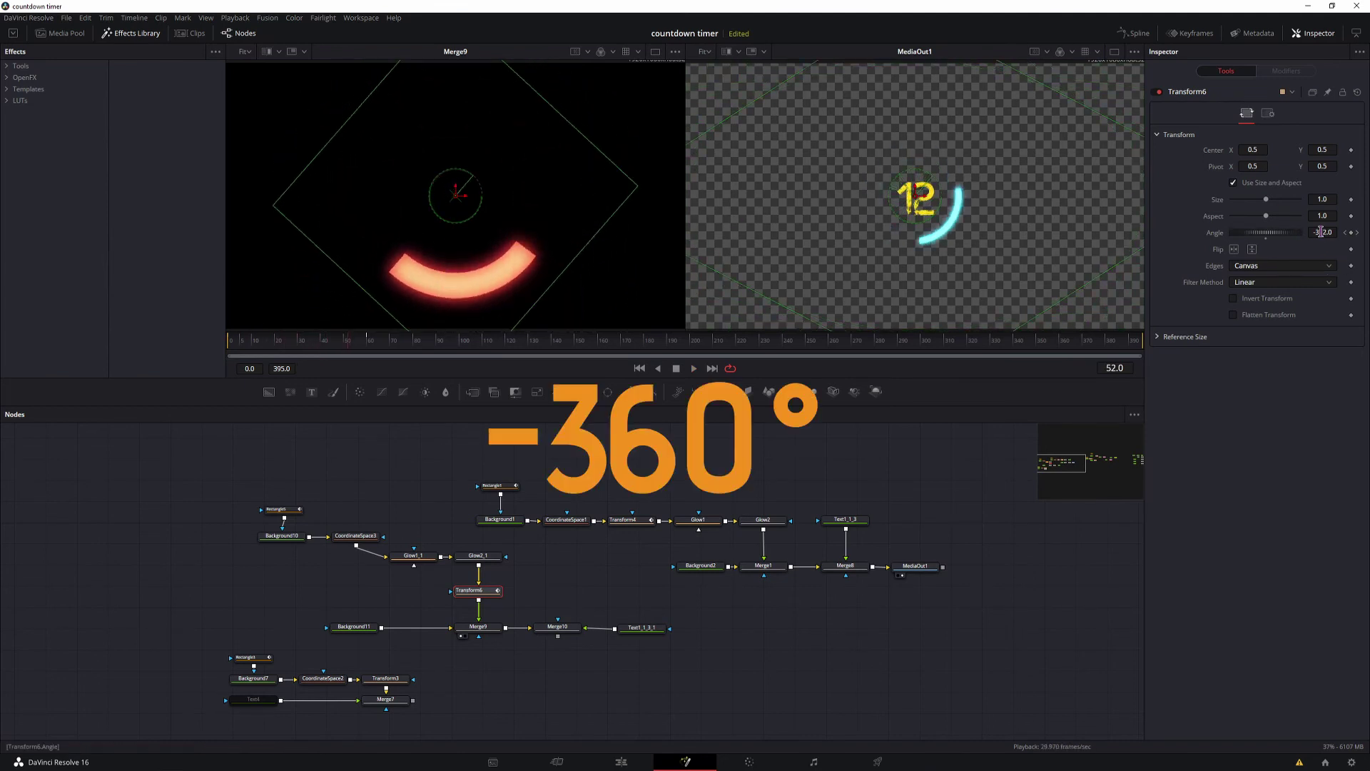
drag(246, 351, 232, 351)
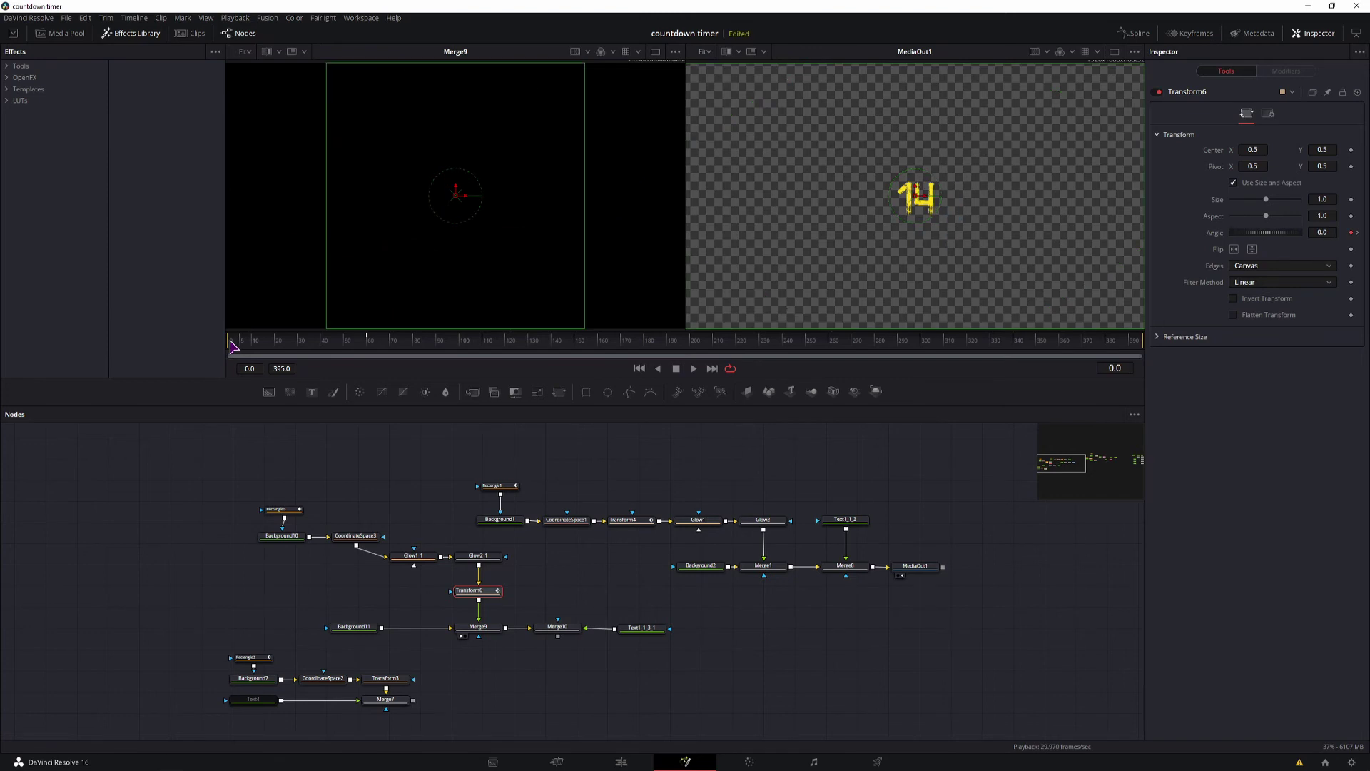
click(279, 509)
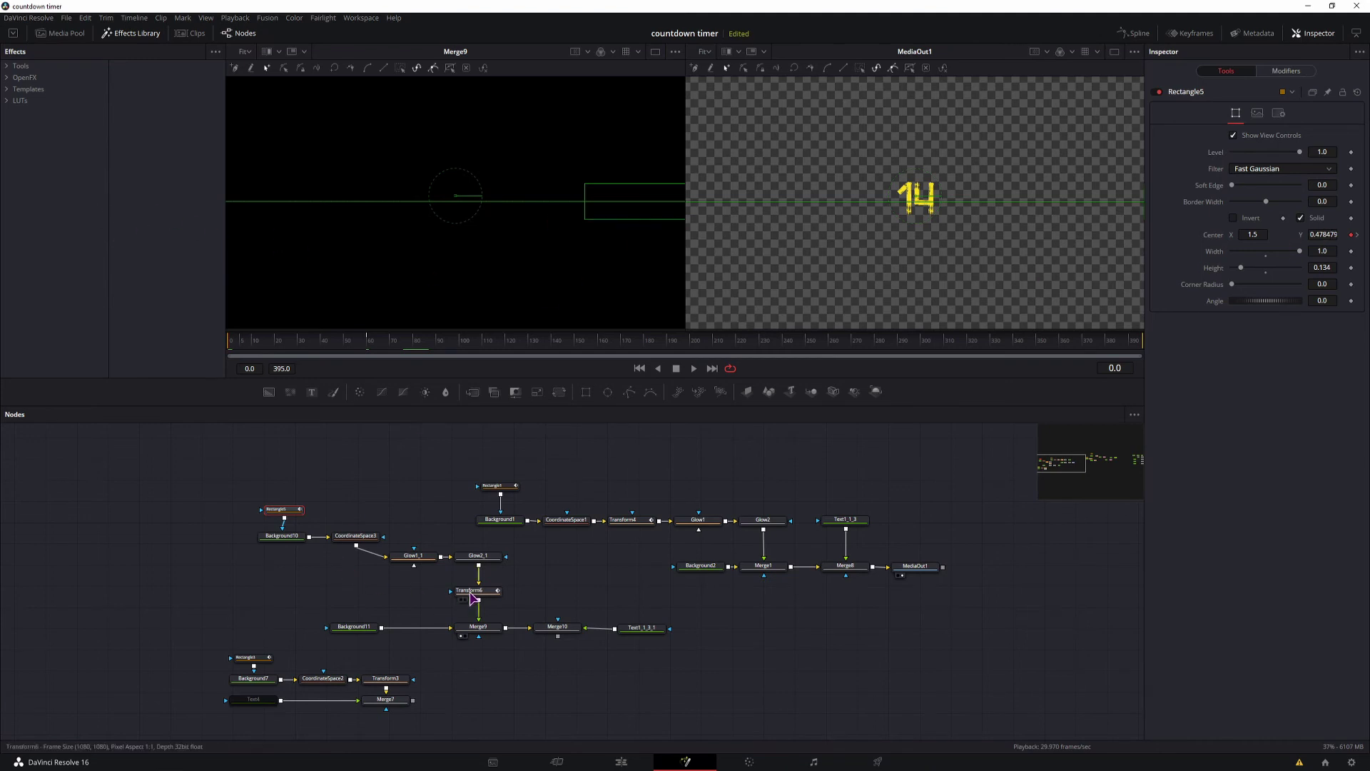
Select Transform6 and play back to check the arc's rotation direction.
click(475, 598)
key(space)
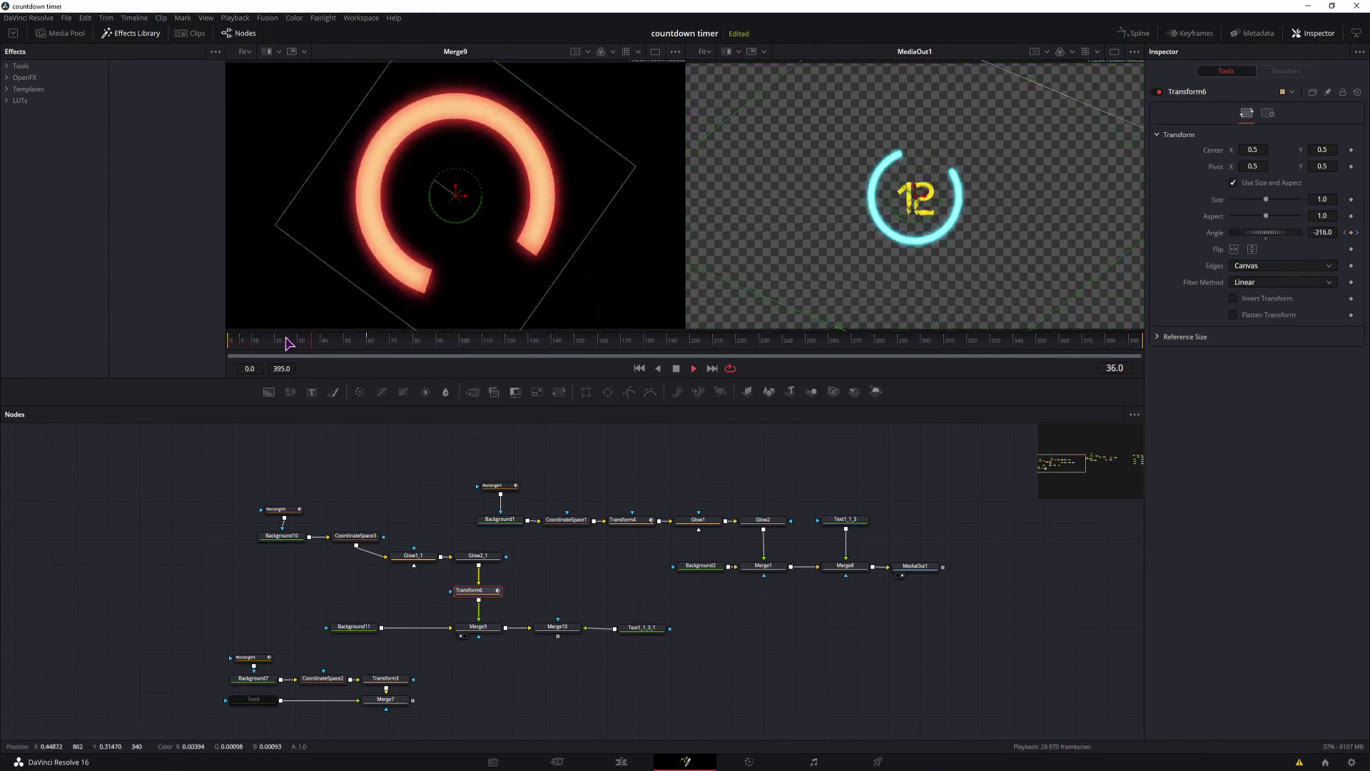
key(space)
click(230, 347)
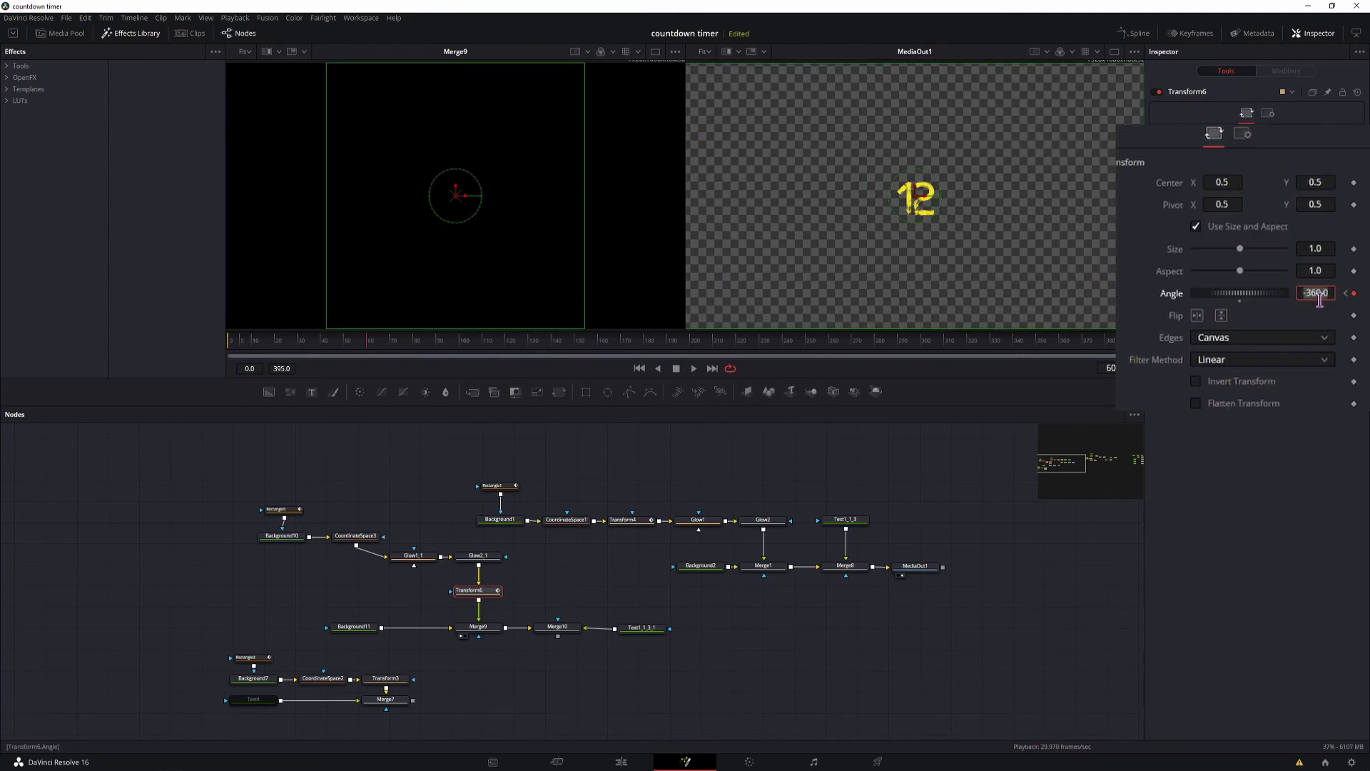
Change the frame-60 Angle keyframe from -360 to 360 and replay the spin.
click(1304, 295)
key(BackSpace)
key(Tab)
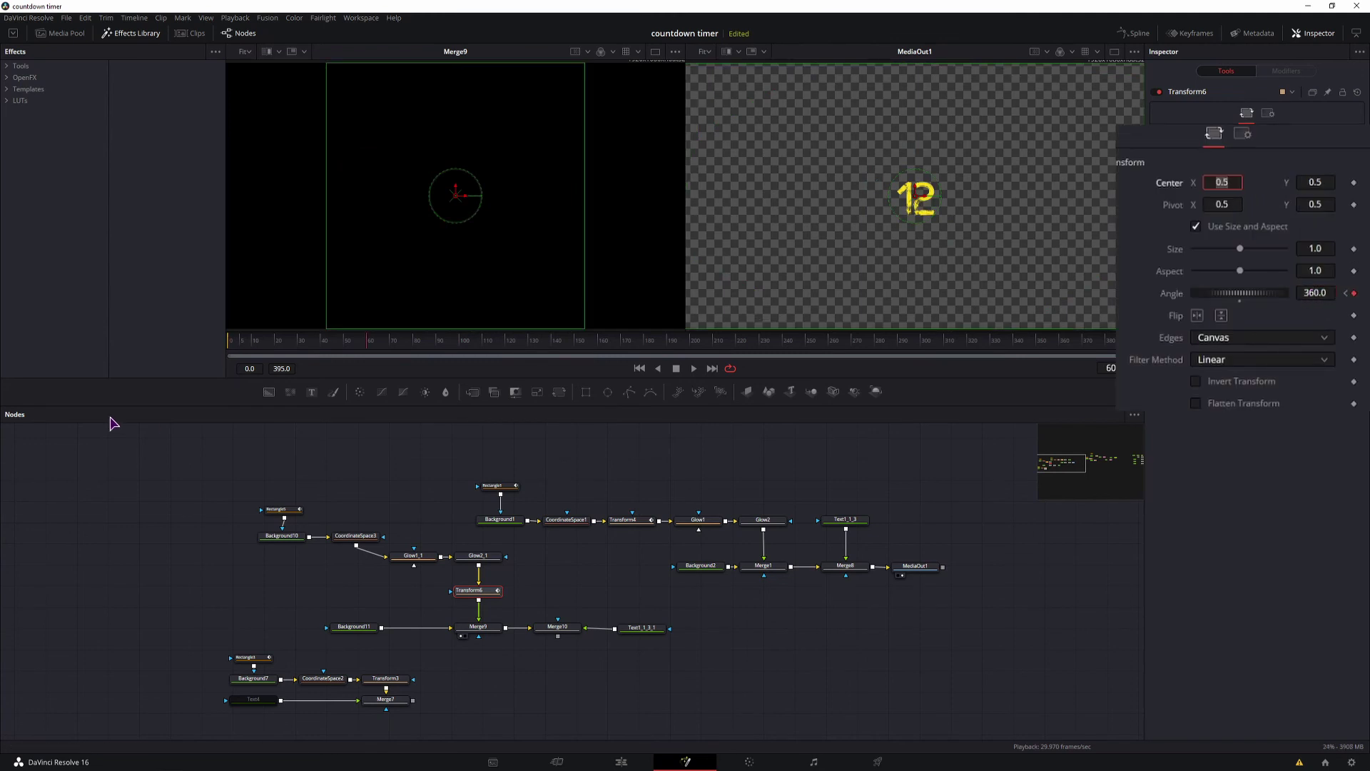
click(232, 348)
key(space)
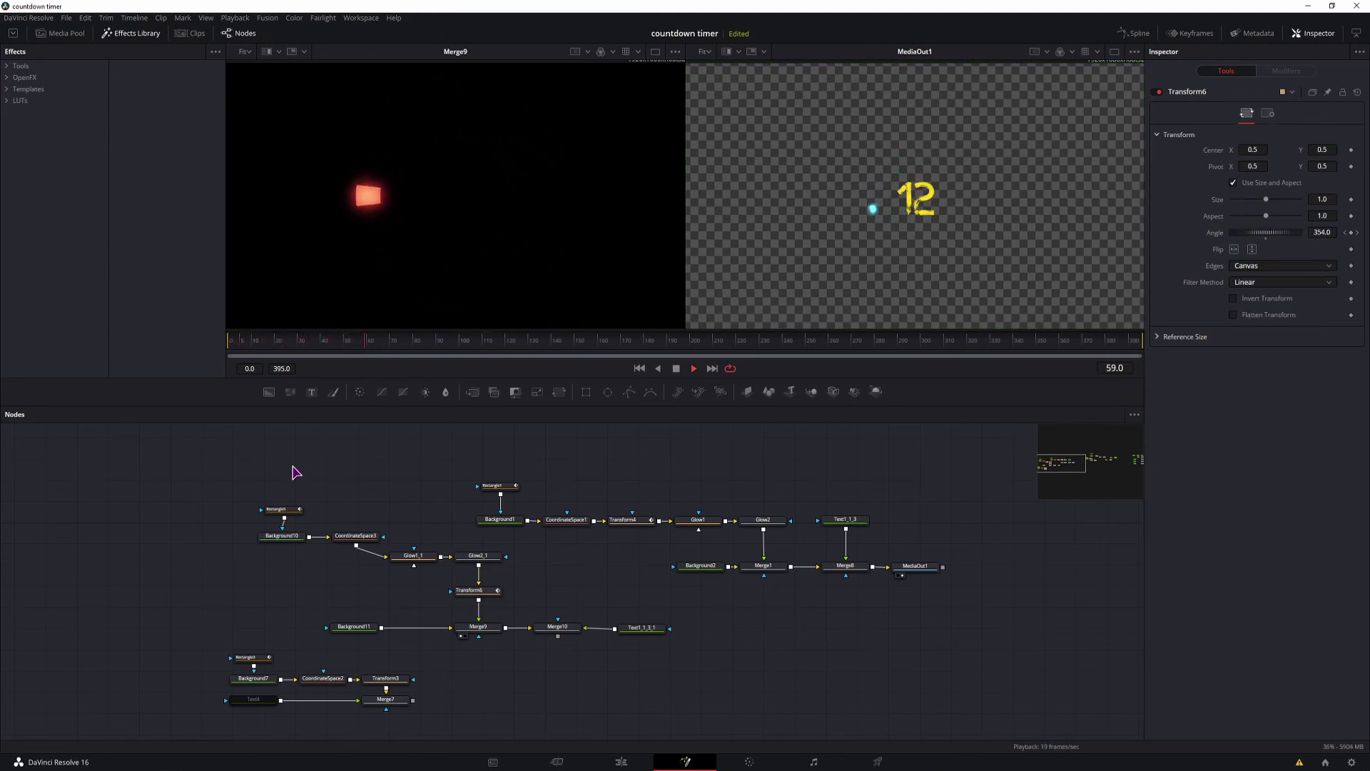
key(space)
Set Transform6's Angle curve to Set Loop > Loop in the Spline editor.
click(1135, 33)
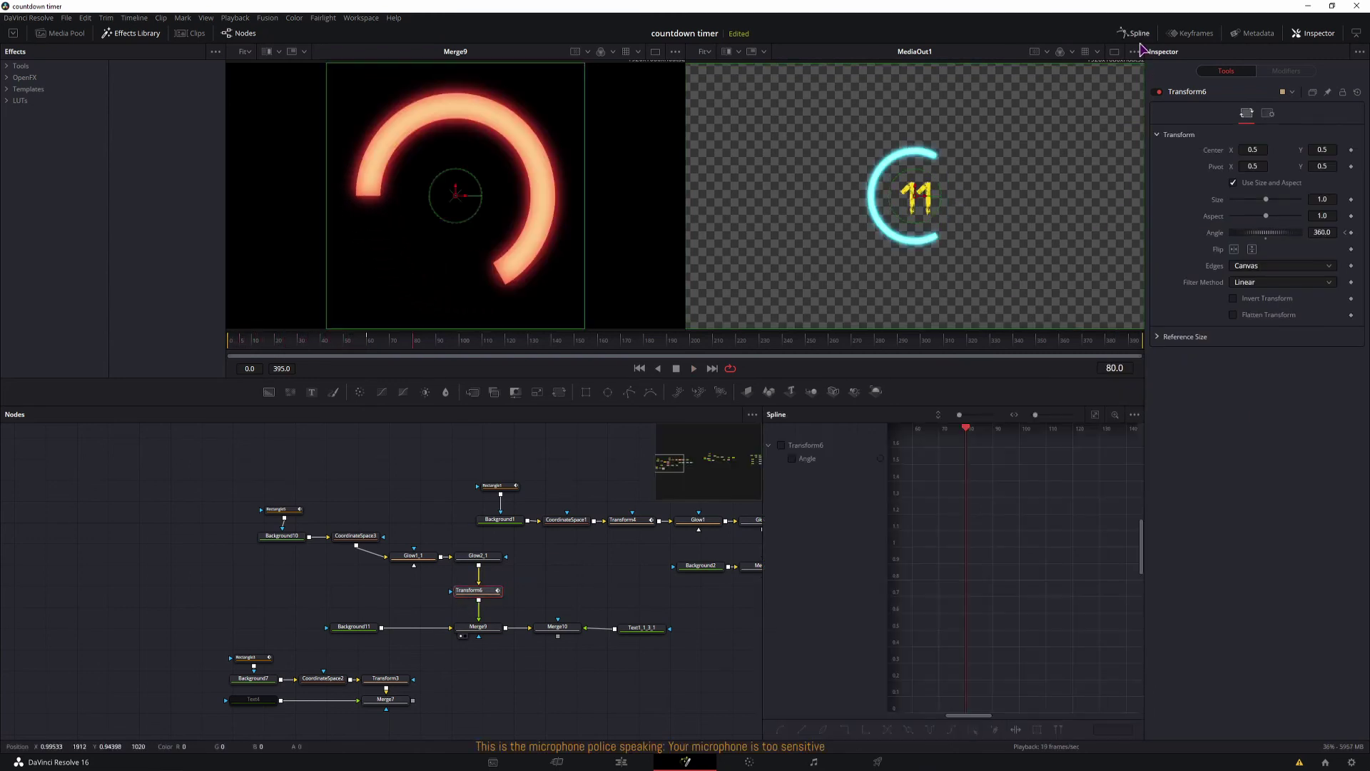
click(792, 459)
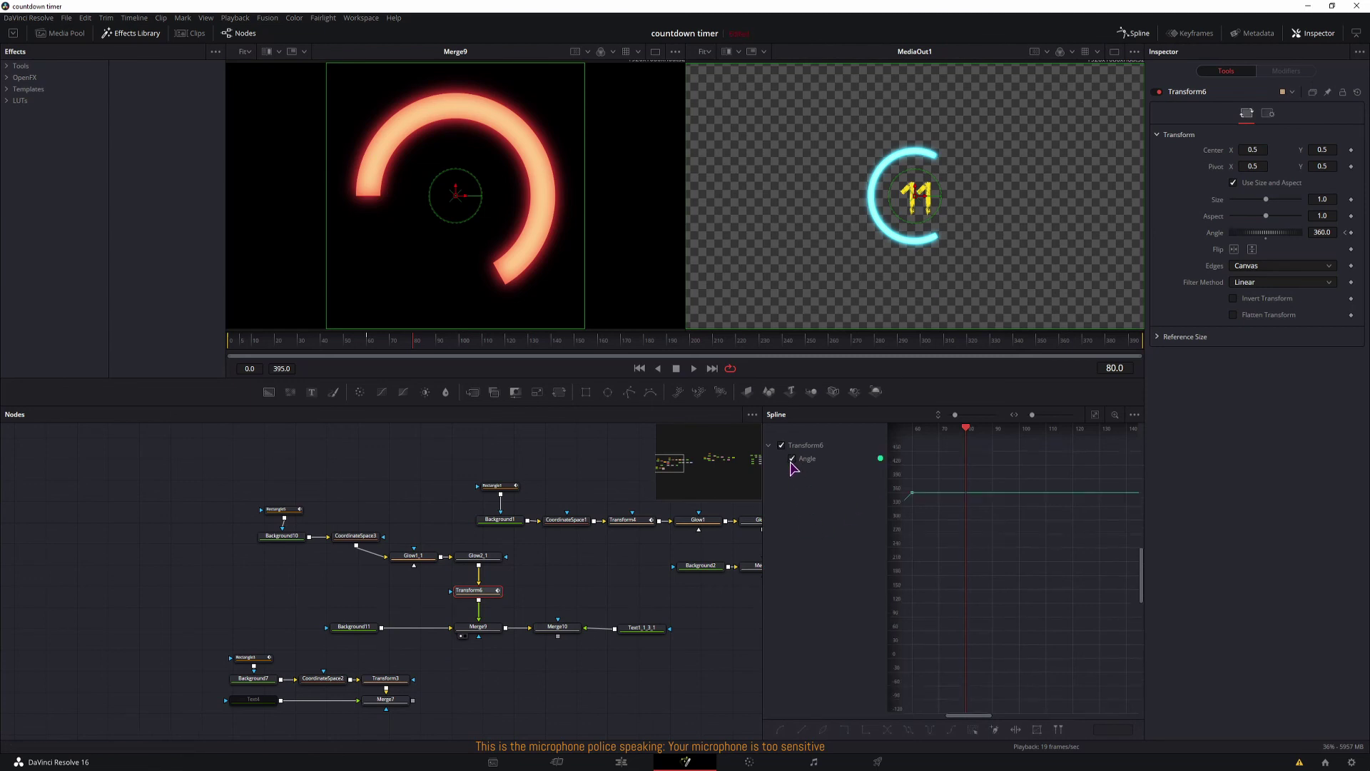
click(1096, 415)
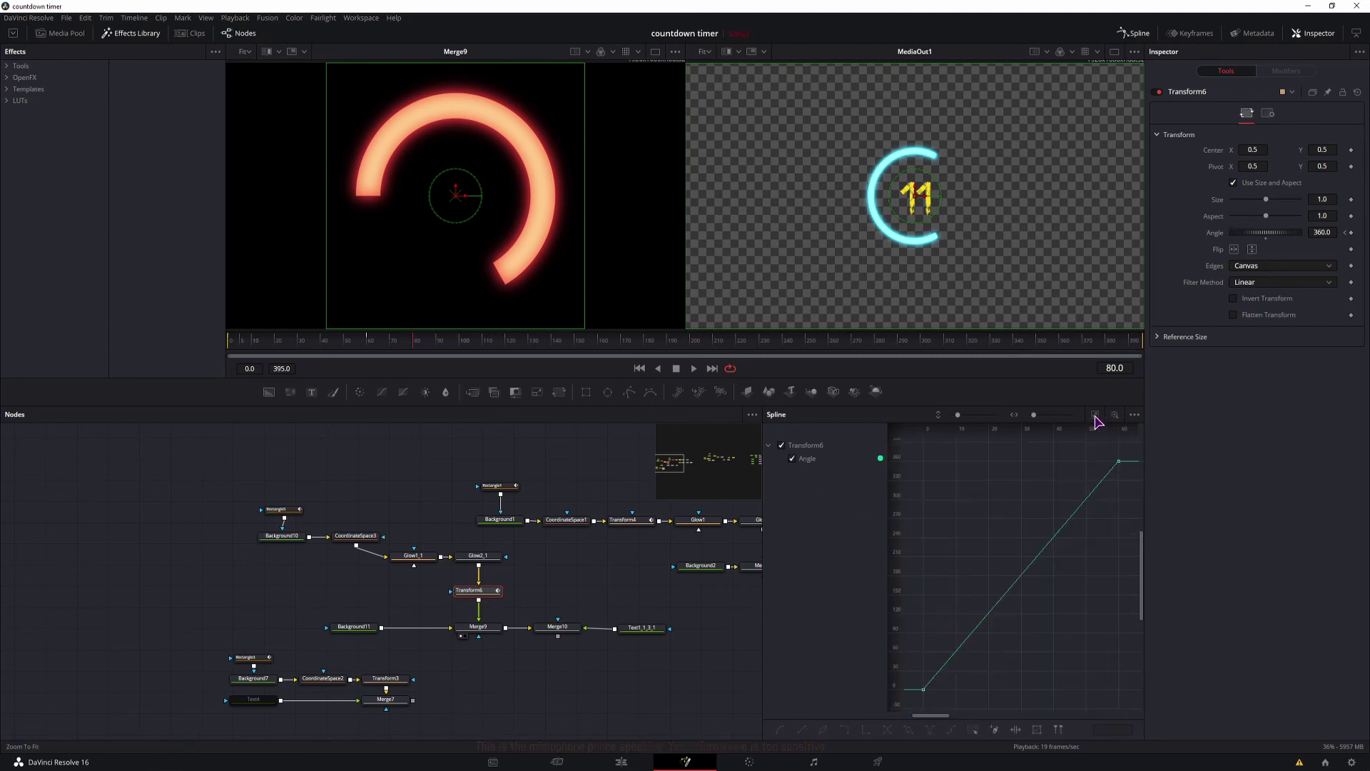
key(ctrl+a)
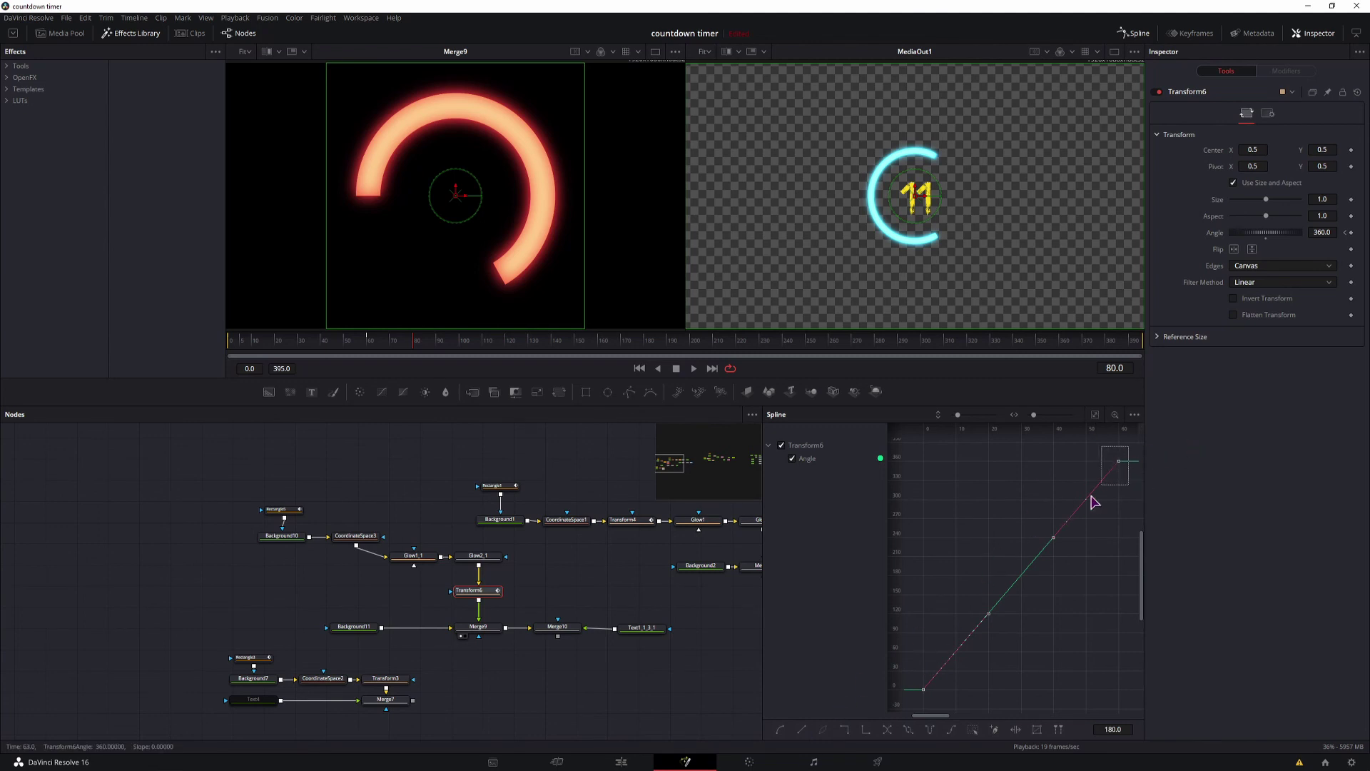
right_click(974, 575)
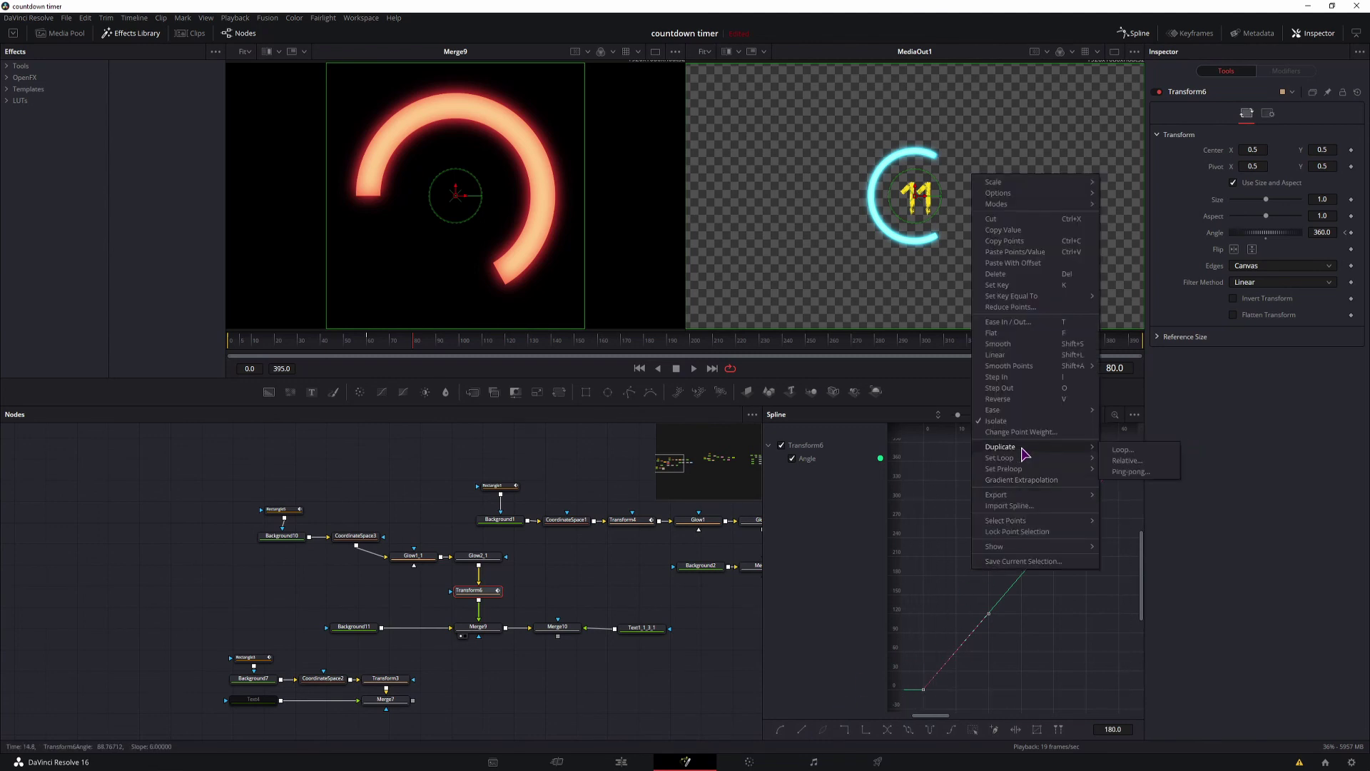
mouse_move(1028, 458)
click(1121, 461)
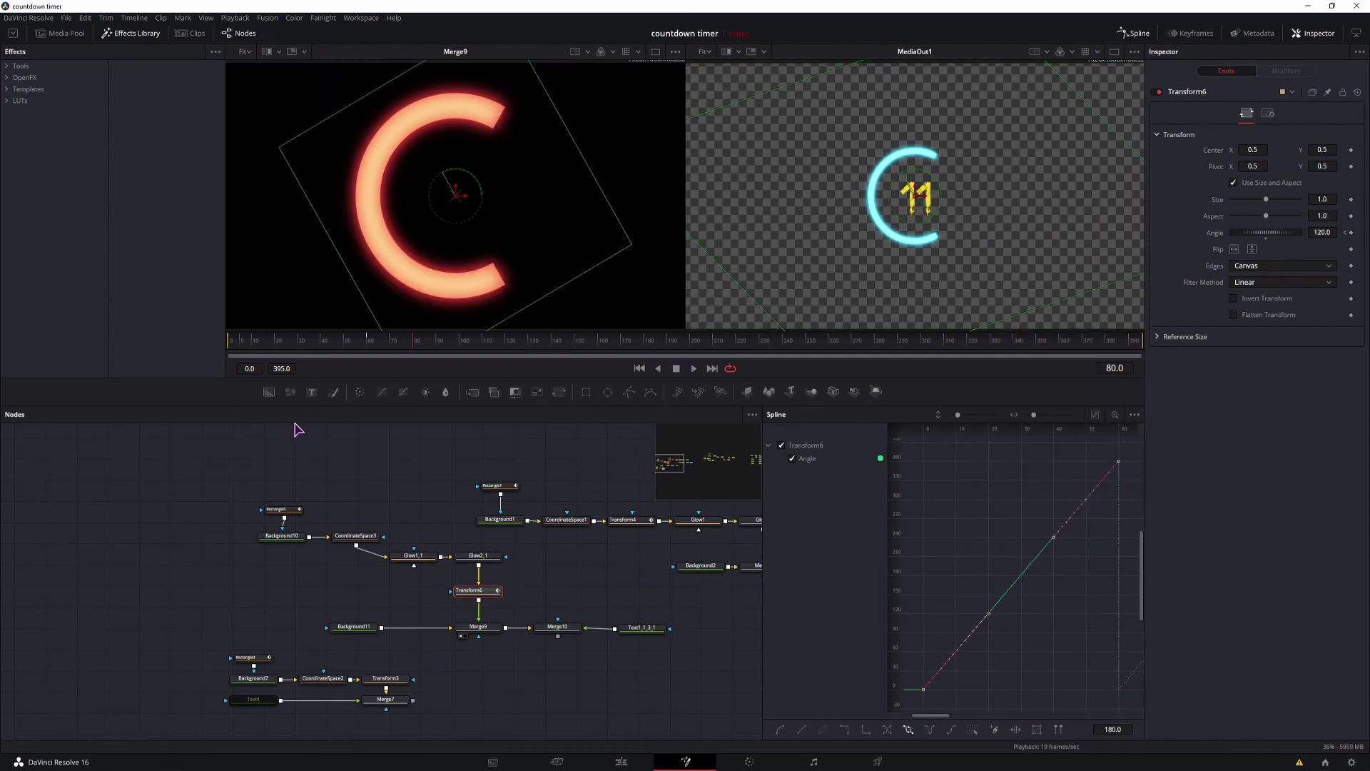
Deselect Transform6 and play the looping spin from near the start.
click(236, 345)
click(212, 471)
key(space)
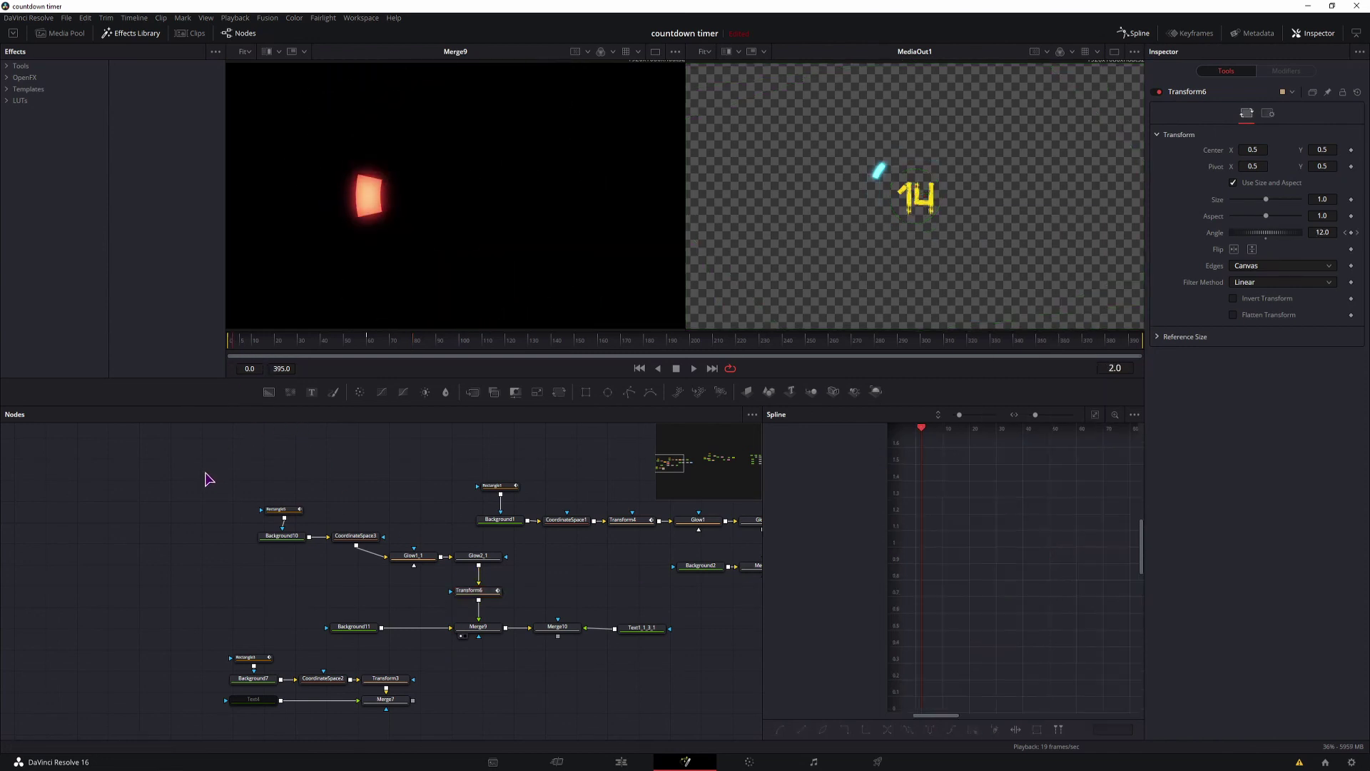